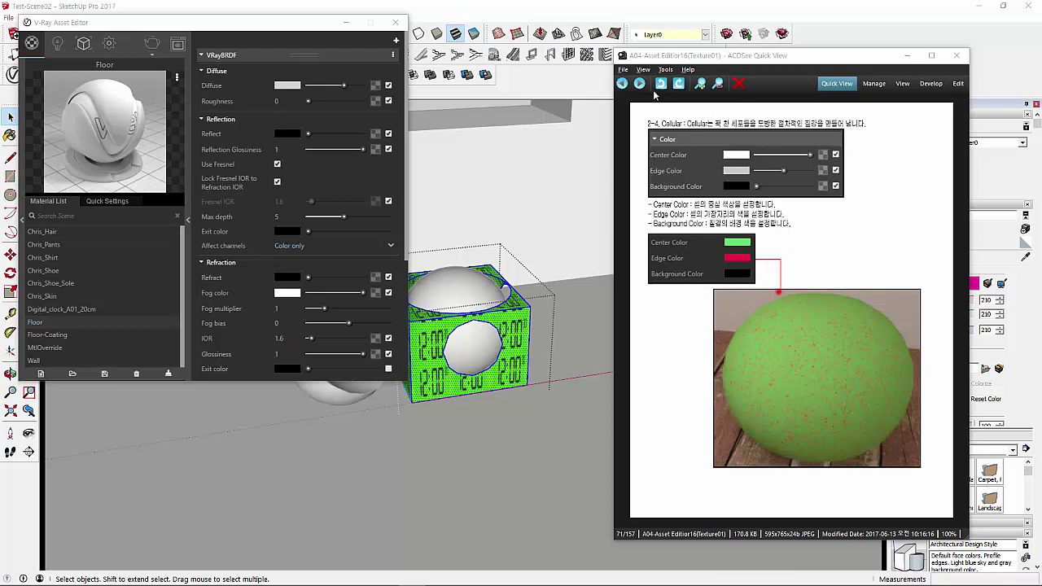
- Page the ACDSee help images past Checker to the 2-6 Cloth page, image 74 of 157
{"action": "left_click", "coordinate": [640, 84]}
{"action": "left_click", "coordinate": [641, 85]}
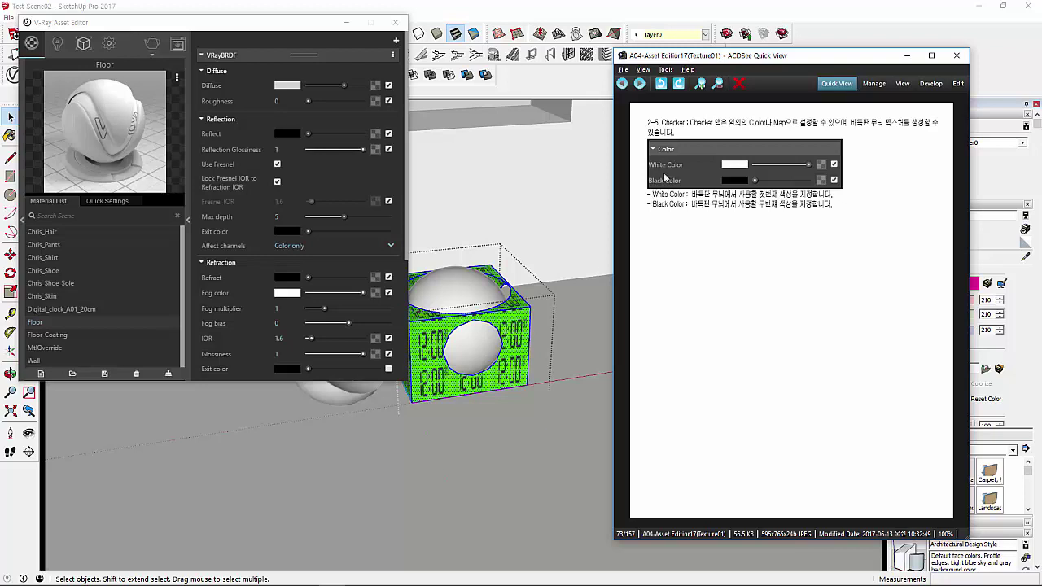
{"action": "left_click", "coordinate": [640, 84]}
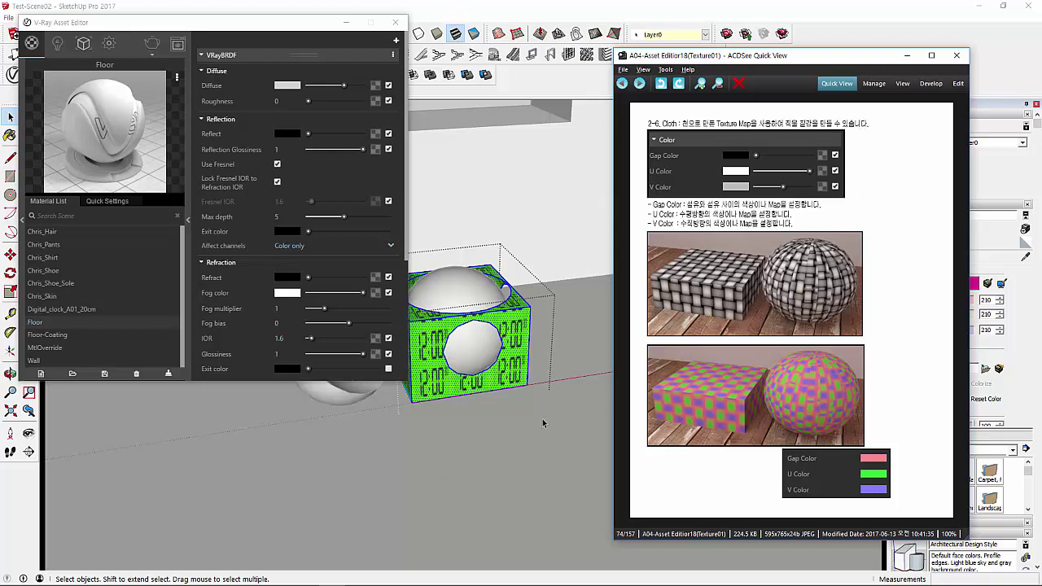
- Assign a default Cloth texture to the Floor material's Diffuse slot
{"action": "left_click", "coordinate": [375, 85]}
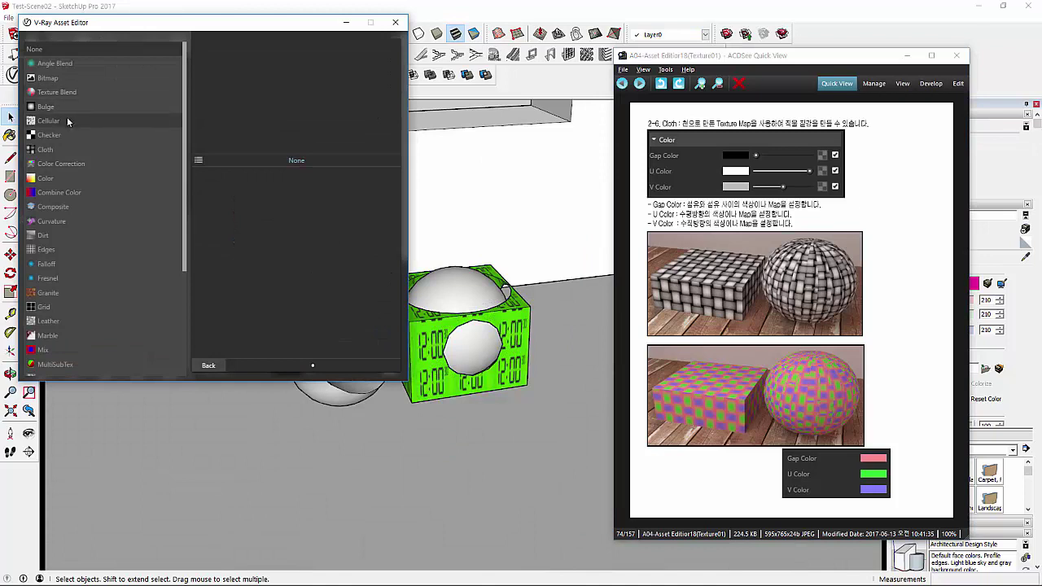
{"action": "left_click", "coordinate": [44, 149]}
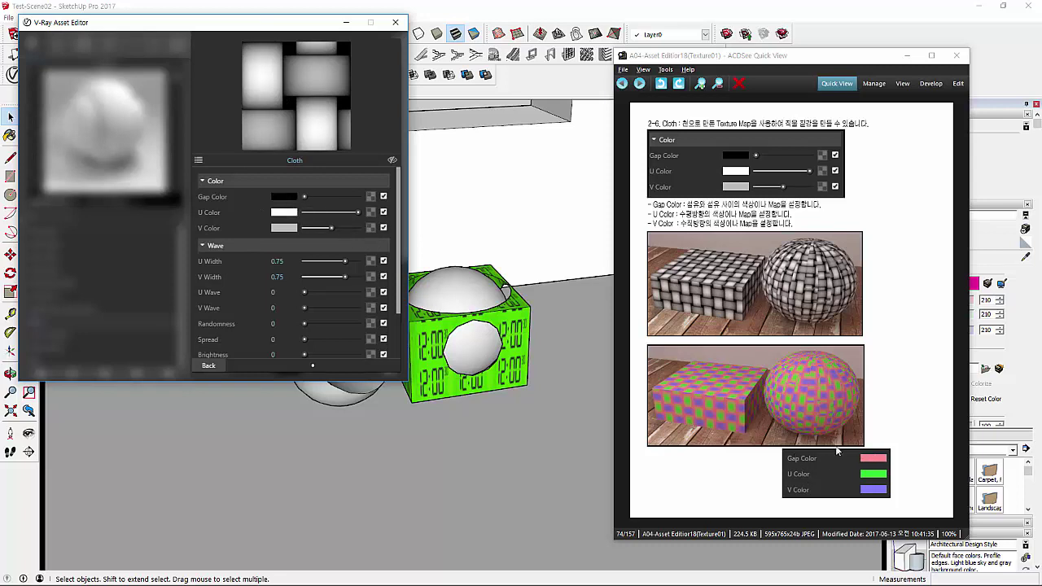
{"action": "left_click", "coordinate": [287, 200]}
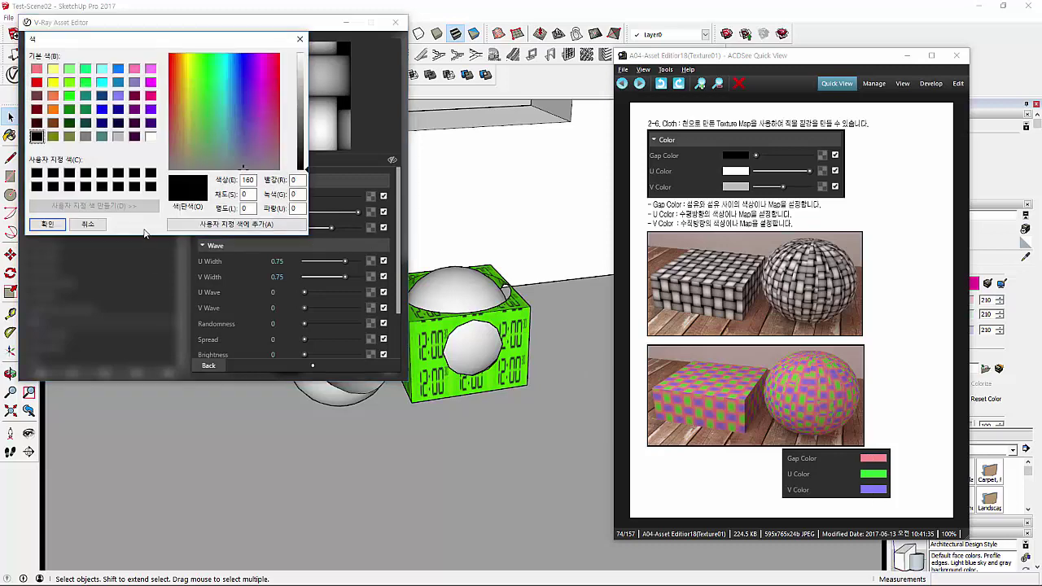
- Set the Cloth colours to an orange Gap, yellow-green U and lavender V
{"action": "left_click", "coordinate": [57, 110]}
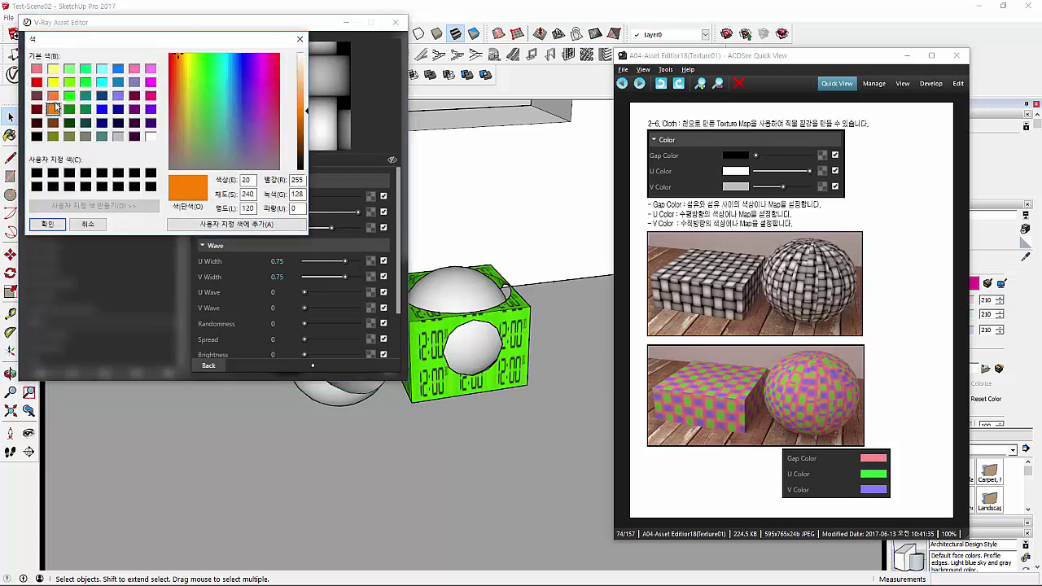
{"action": "left_click", "coordinate": [55, 96]}
{"action": "left_click", "coordinate": [47, 224]}
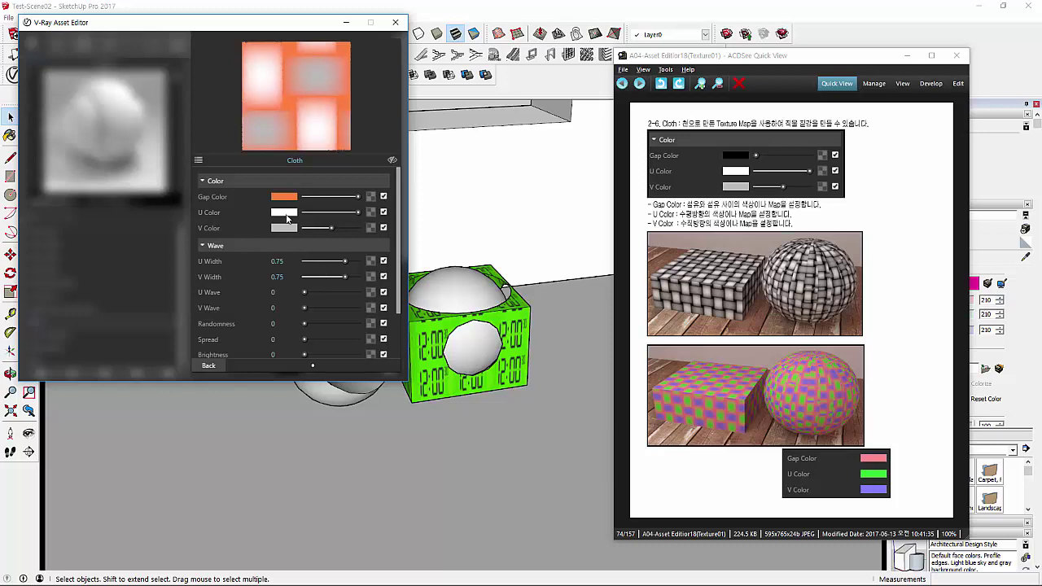
{"action": "left_click", "coordinate": [287, 219]}
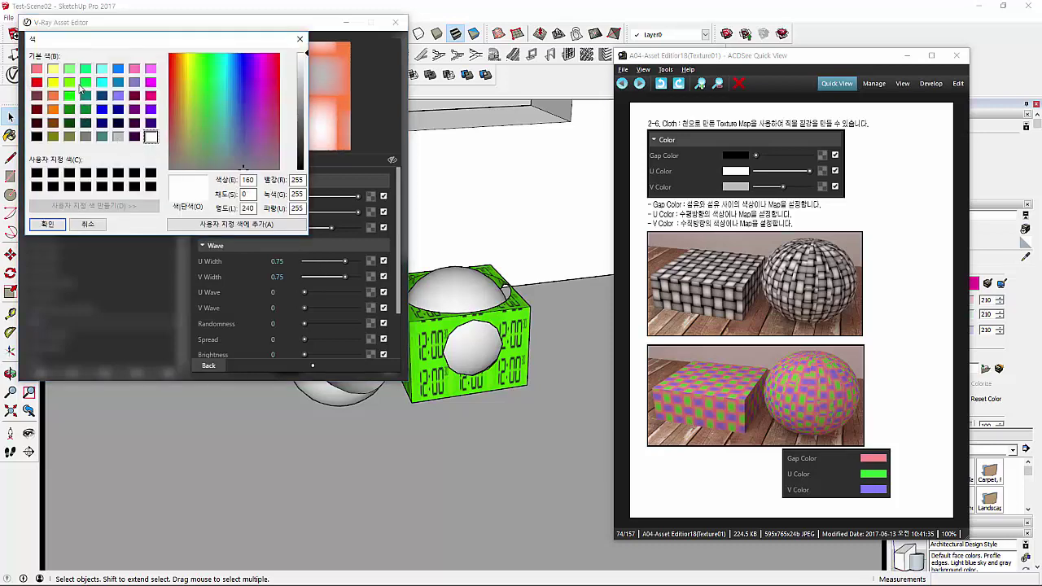
{"action": "left_click", "coordinate": [69, 82]}
{"action": "left_click", "coordinate": [47, 224]}
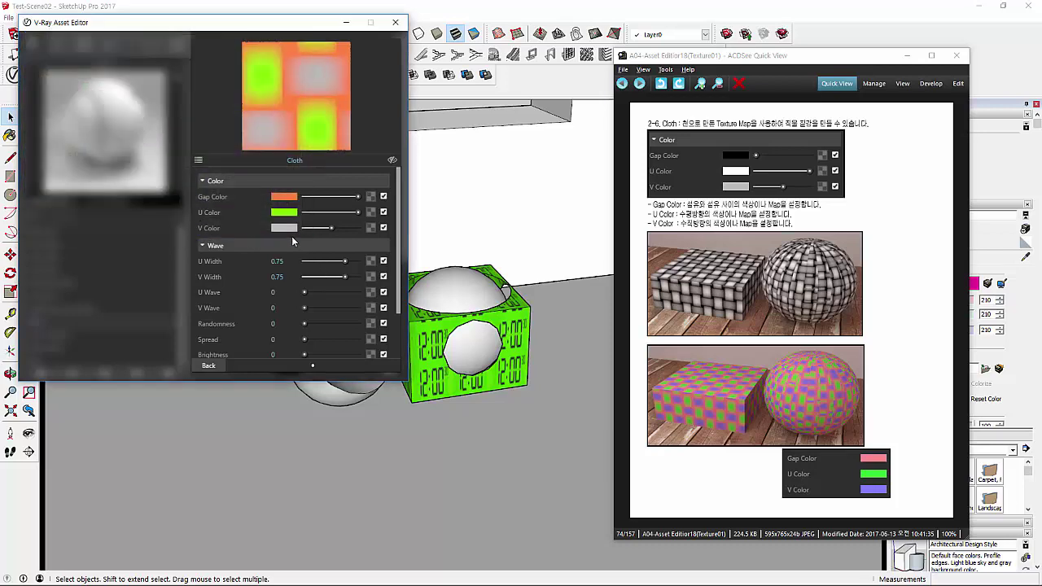
{"action": "left_click", "coordinate": [286, 228]}
{"action": "left_click", "coordinate": [118, 95]}
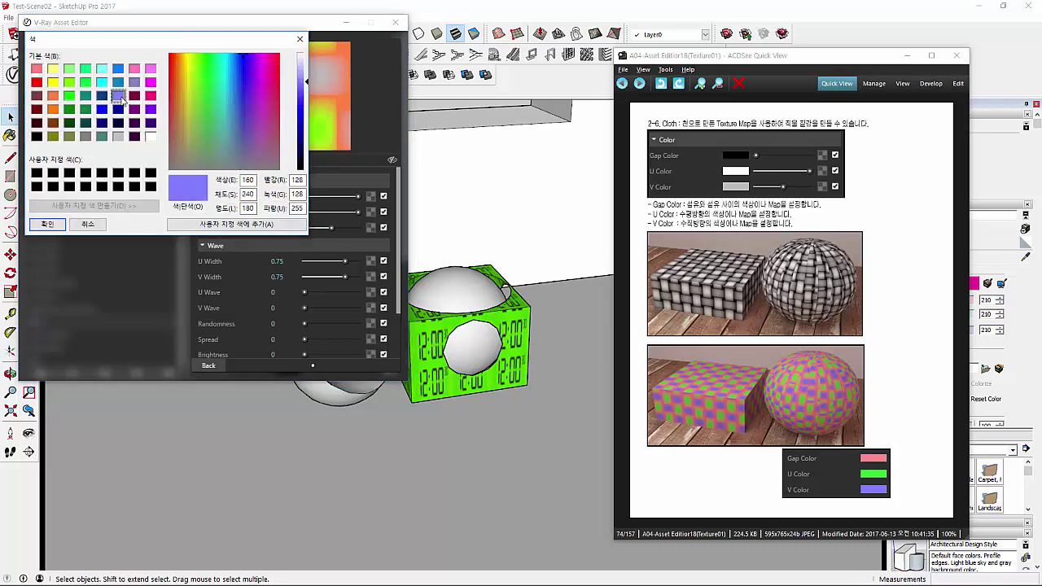
{"action": "left_click", "coordinate": [47, 223]}
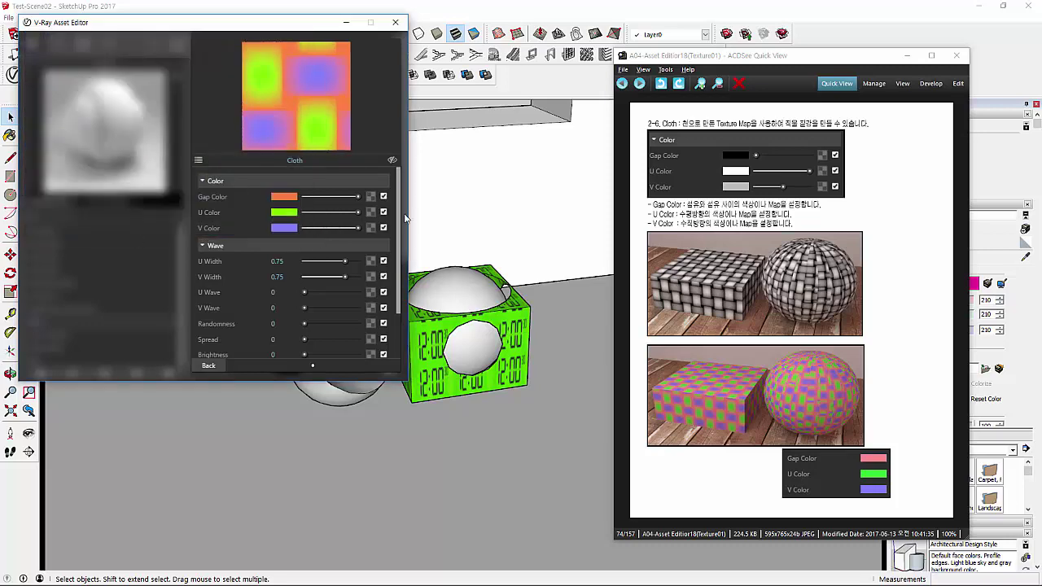
- Apply the Floor material to the selected floor surface from the Material List
{"action": "left_click", "coordinate": [214, 366]}
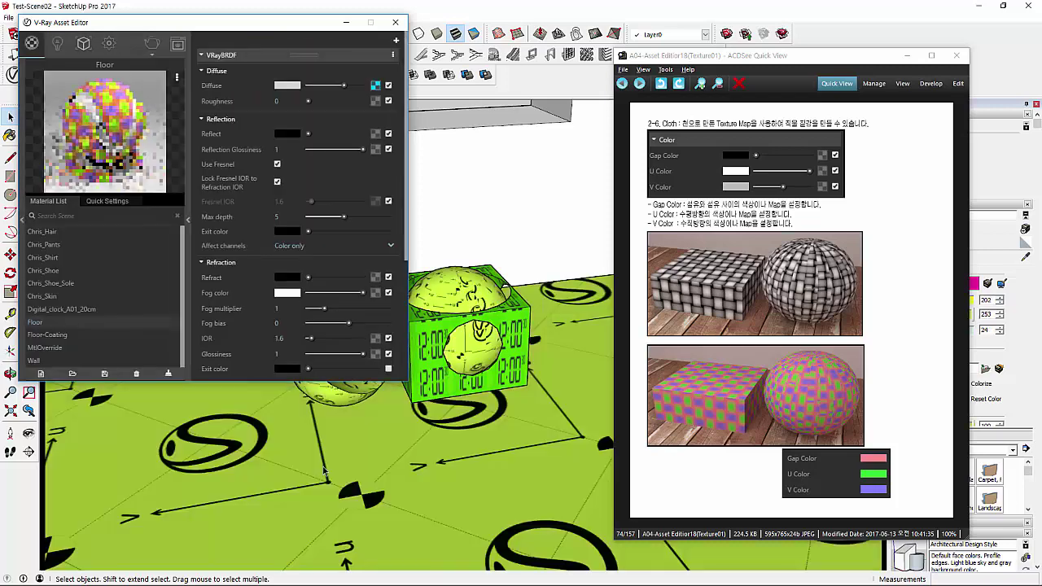
{"action": "left_click", "coordinate": [339, 464]}
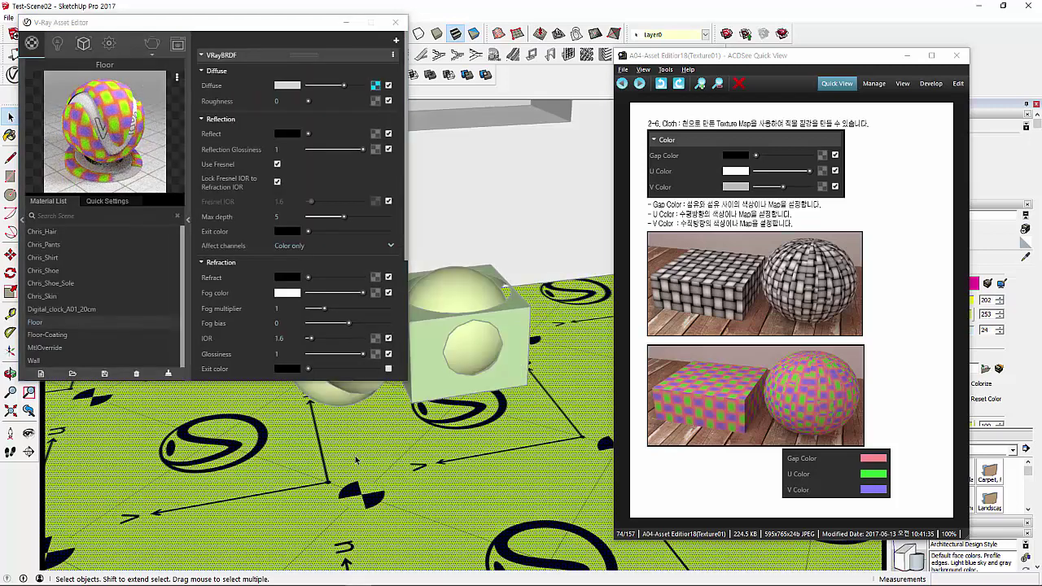
{"action": "left_click", "coordinate": [84, 323]}
{"action": "right_click", "coordinate": [84, 323]}
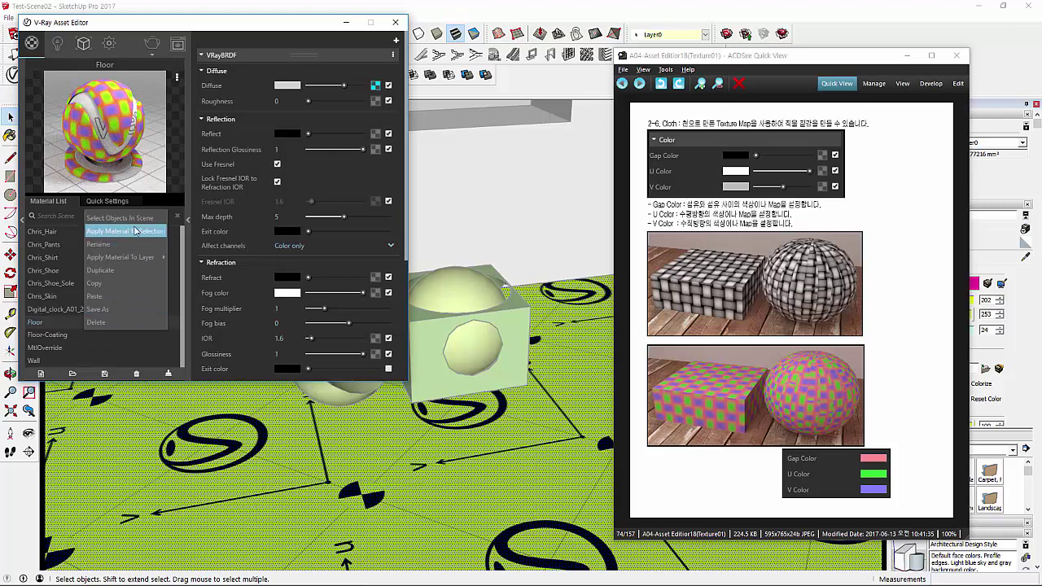
{"action": "left_click", "coordinate": [277, 420]}
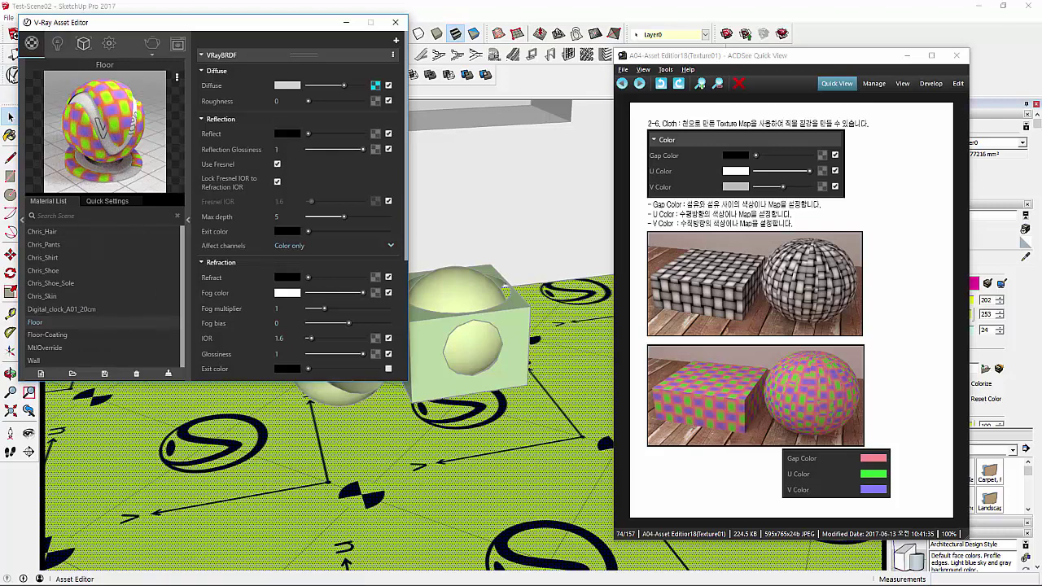
{"action": "left_click_drag", "start_coordinate": [42, 22], "coordinate": [64, 40]}
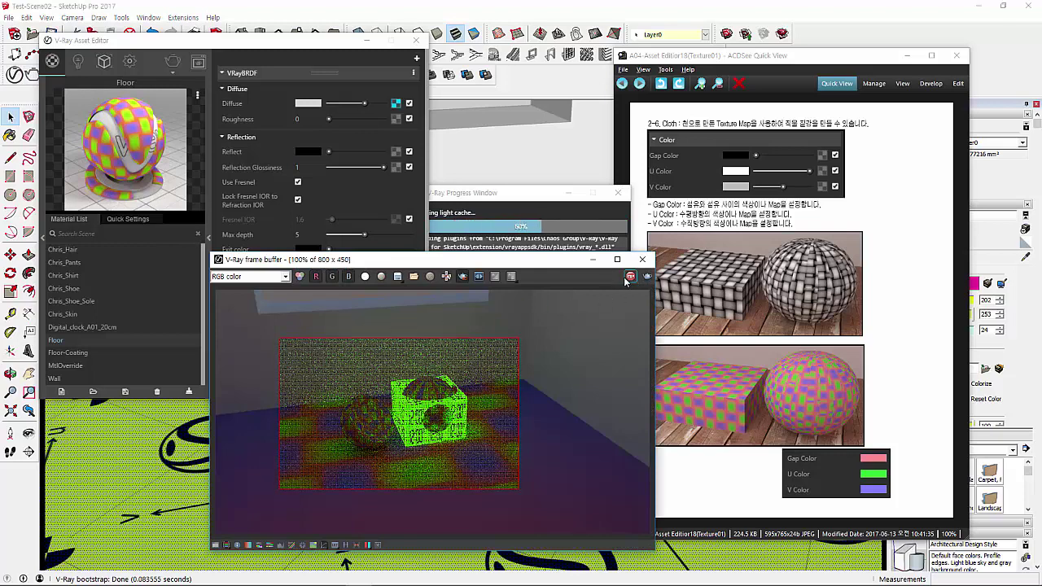
- Turn off region render and re-render the full frame showing the cloth-patterned floor
{"action": "left_click", "coordinate": [463, 278]}
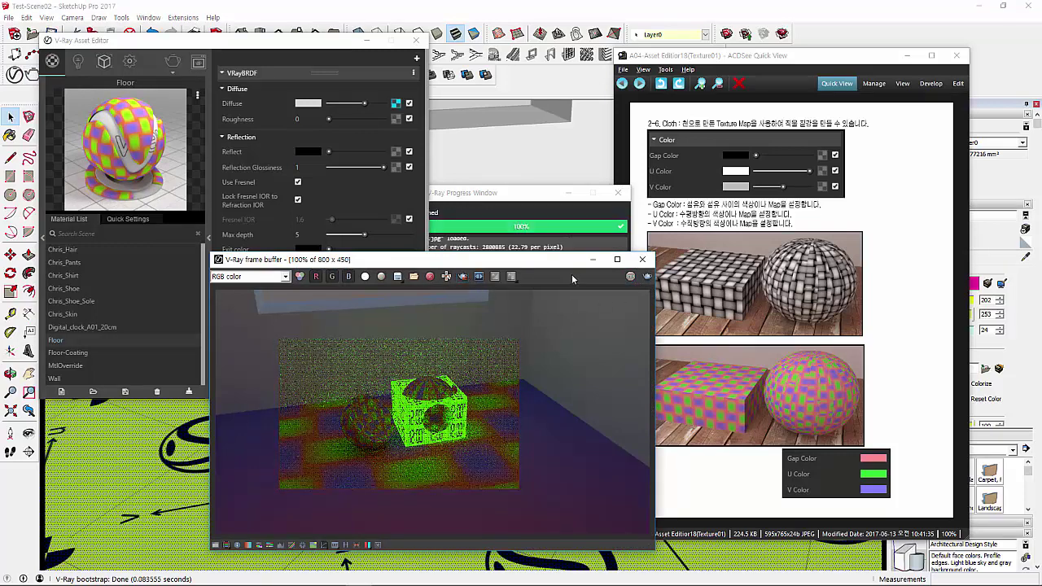
{"action": "left_click", "coordinate": [647, 277]}
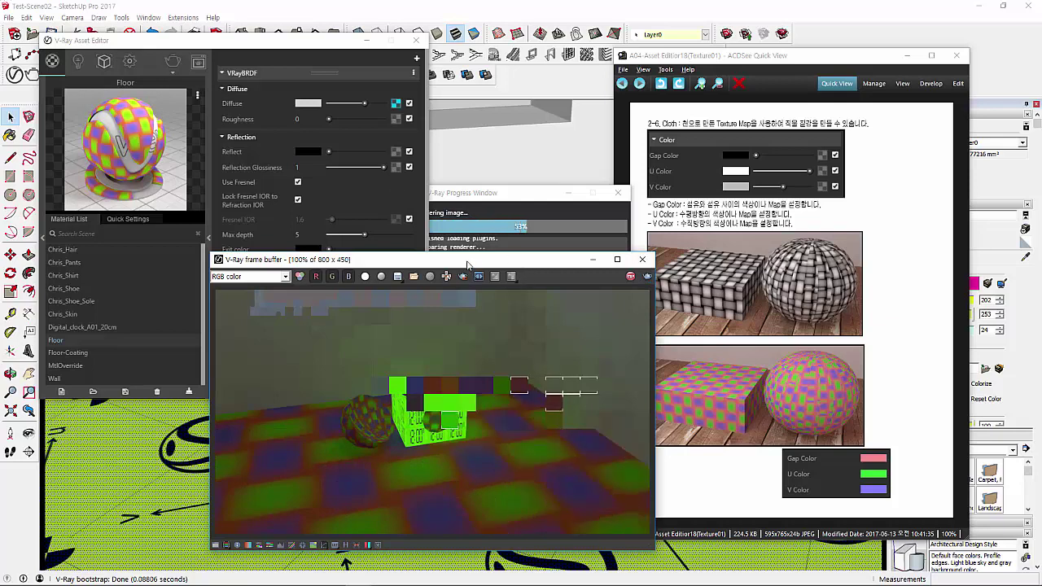
{"action": "left_click_drag", "start_coordinate": [467, 263], "coordinate": [797, 86]}
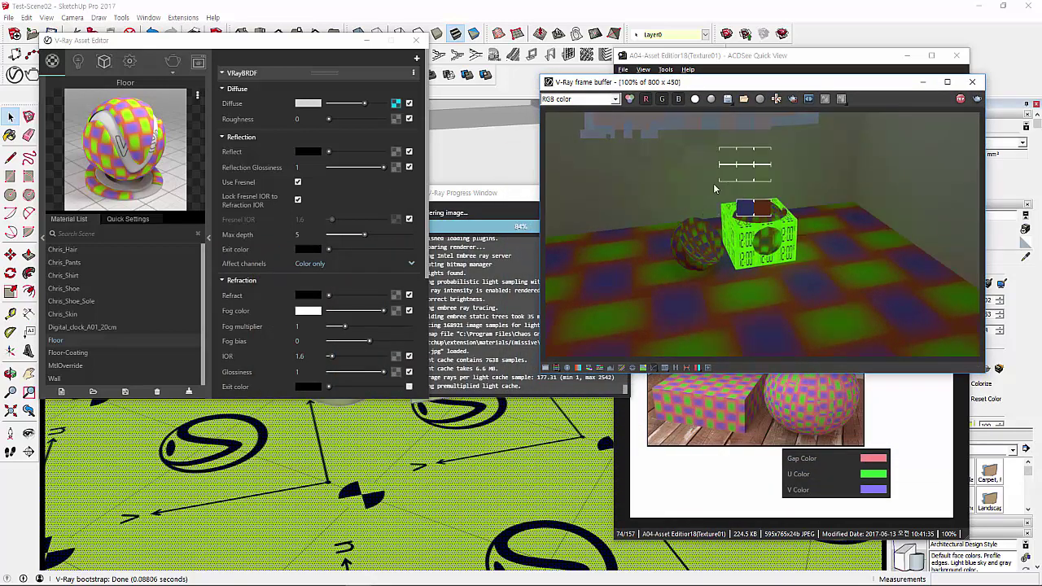
{"action": "left_click", "coordinate": [395, 103]}
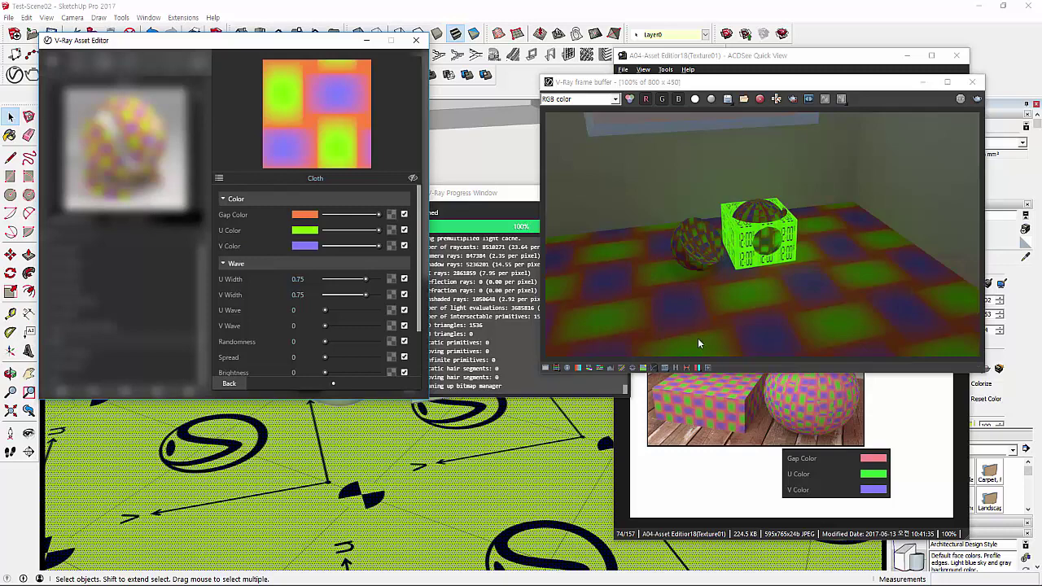
- Clear the Diffuse texture and replace it with a fresh default Cloth texture
{"action": "left_click", "coordinate": [229, 384]}
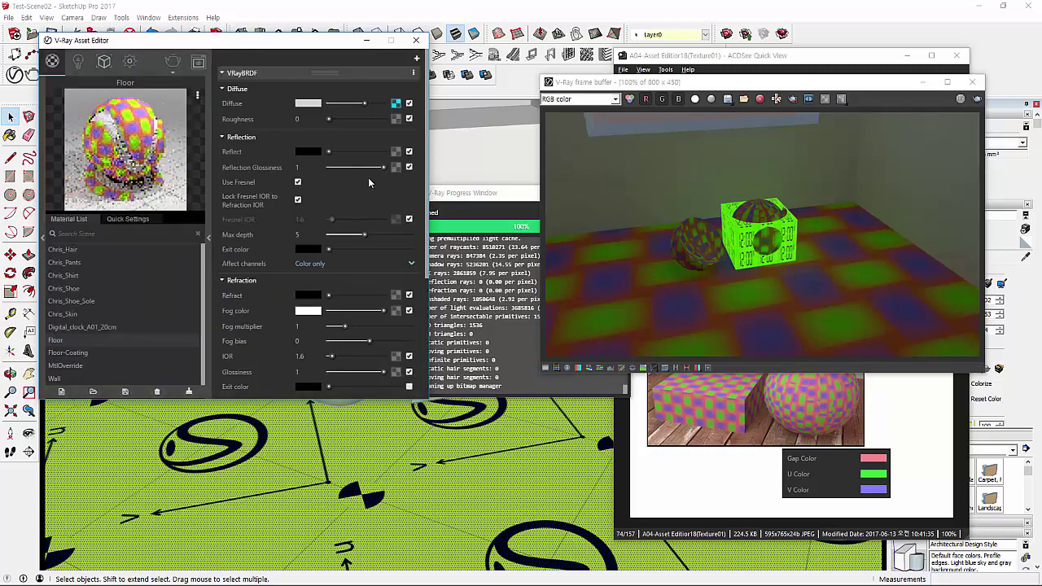
{"action": "right_click", "coordinate": [395, 104]}
{"action": "left_click", "coordinate": [404, 138]}
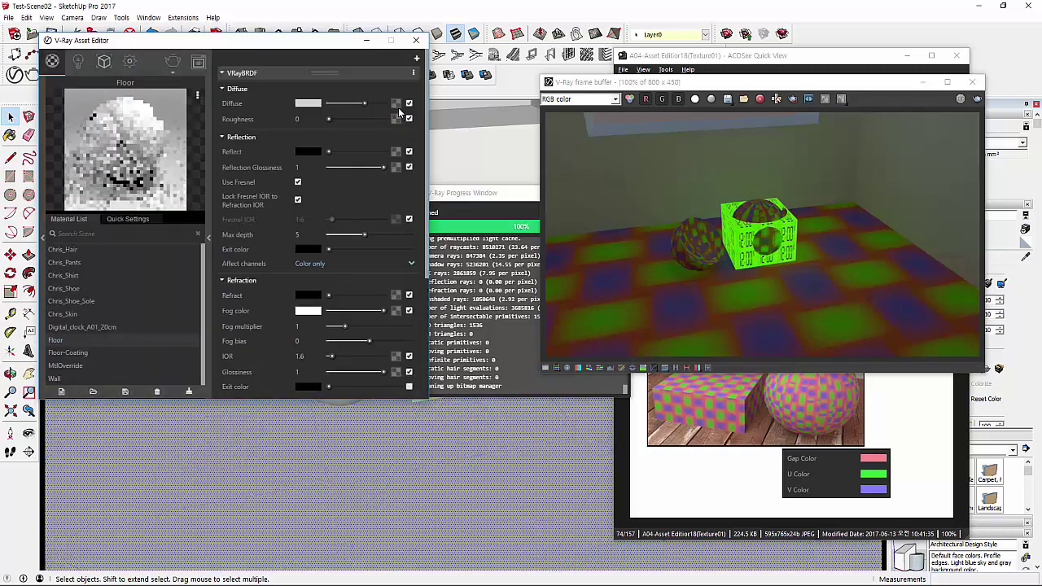
{"action": "left_click", "coordinate": [395, 103]}
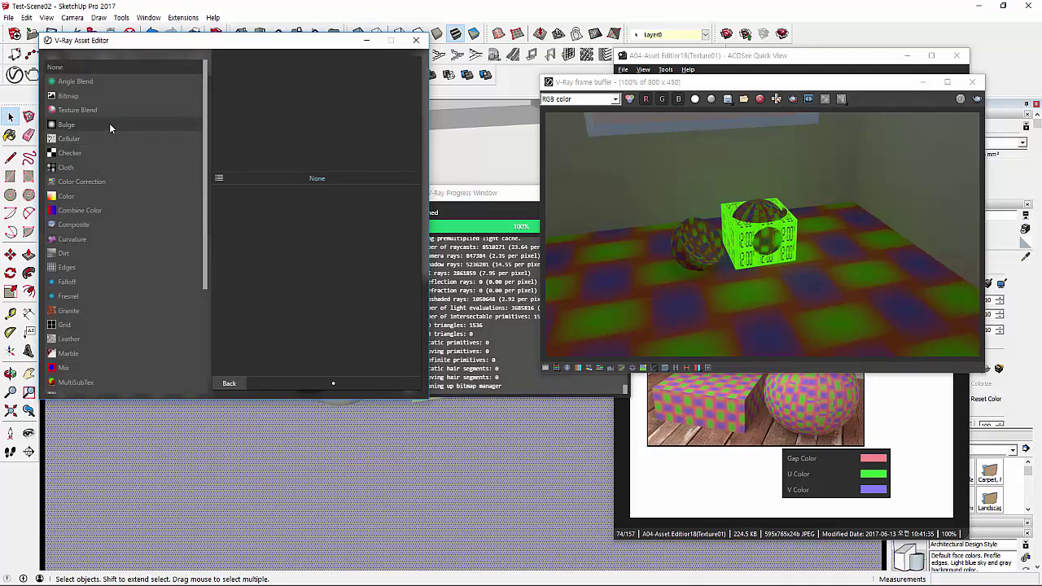
{"action": "left_click", "coordinate": [81, 167]}
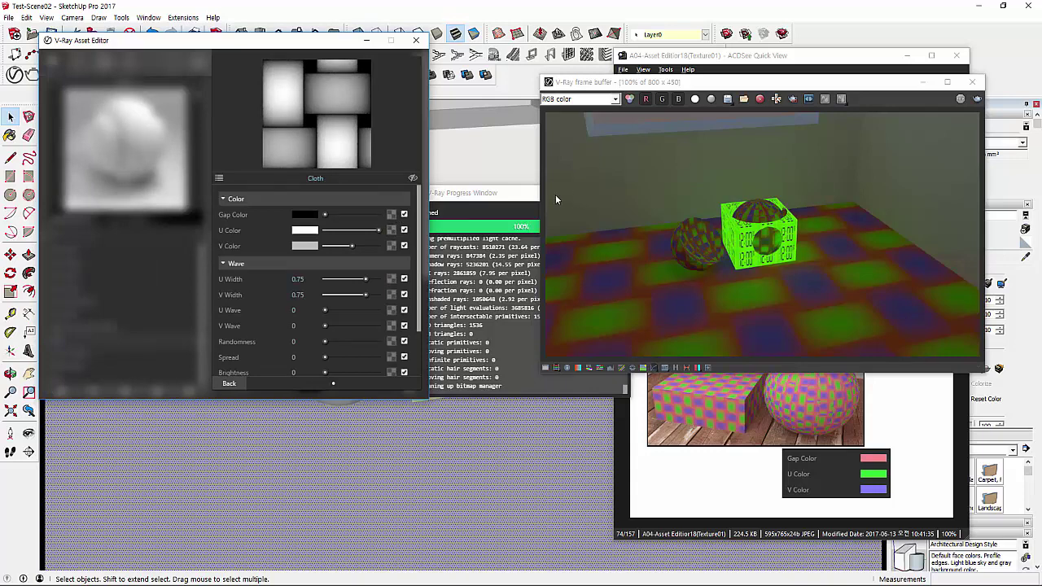
{"action": "key", "text": "alt+Tab"}
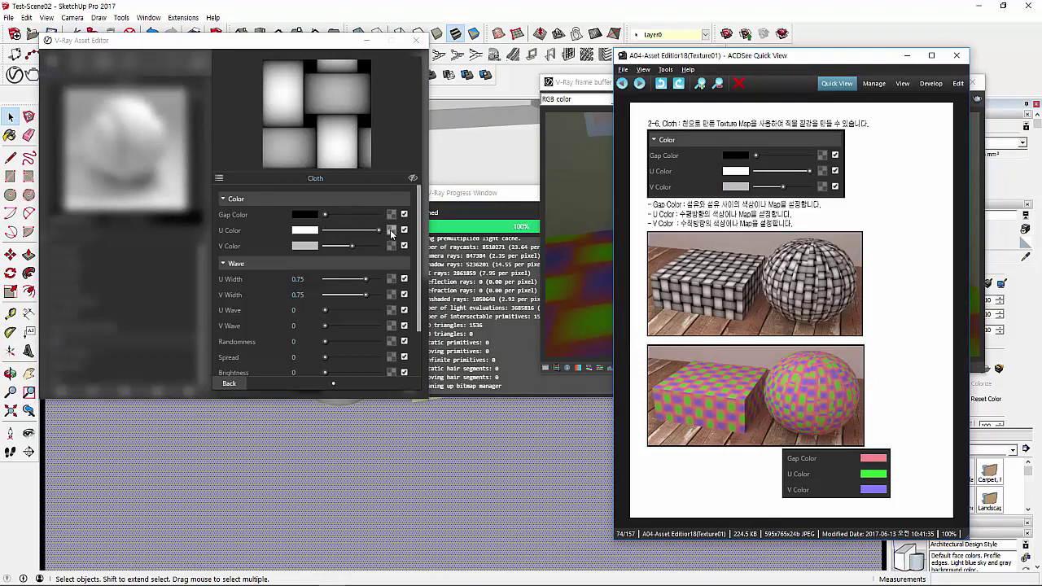
{"action": "left_click", "coordinate": [340, 231]}
- Choose a Bitmap for the U Color and browse to Mapping_So > A-In-MapSource > B-Farbic > Farbic00 > JPG
{"action": "left_click", "coordinate": [94, 96]}
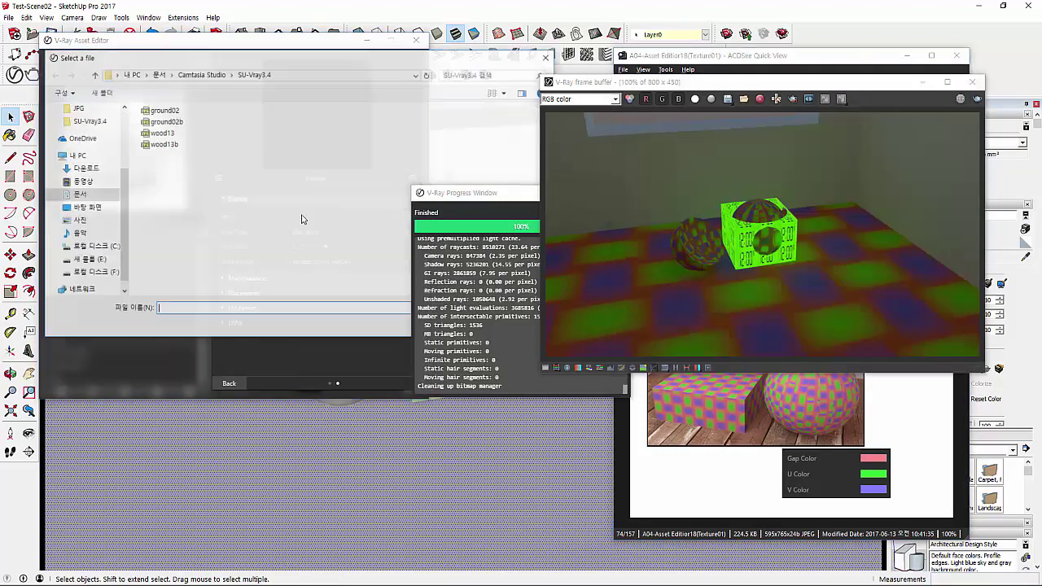
{"action": "left_click", "coordinate": [158, 74]}
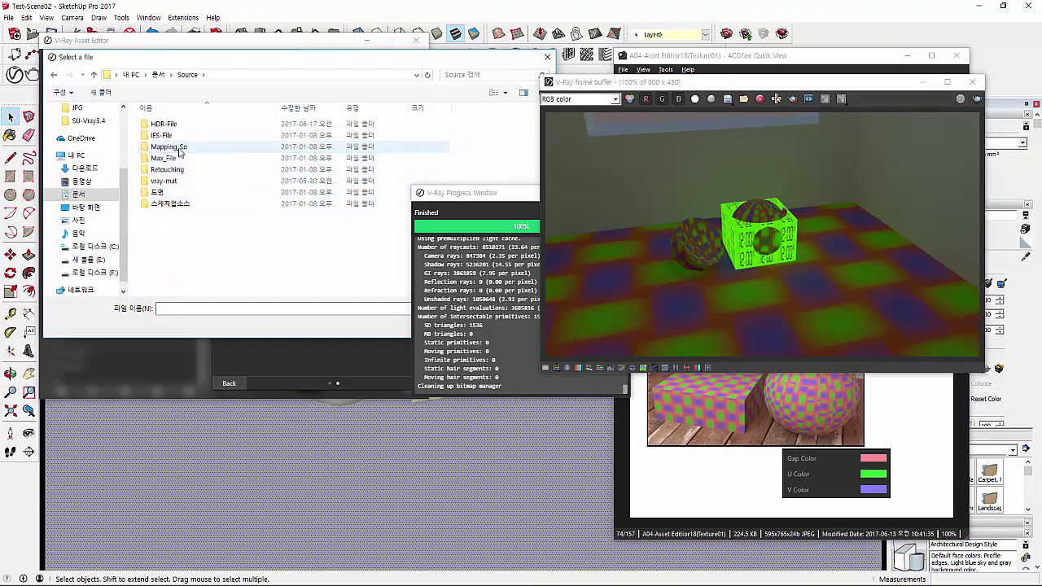
{"action": "double_click", "coordinate": [178, 146]}
{"action": "double_click", "coordinate": [186, 136]}
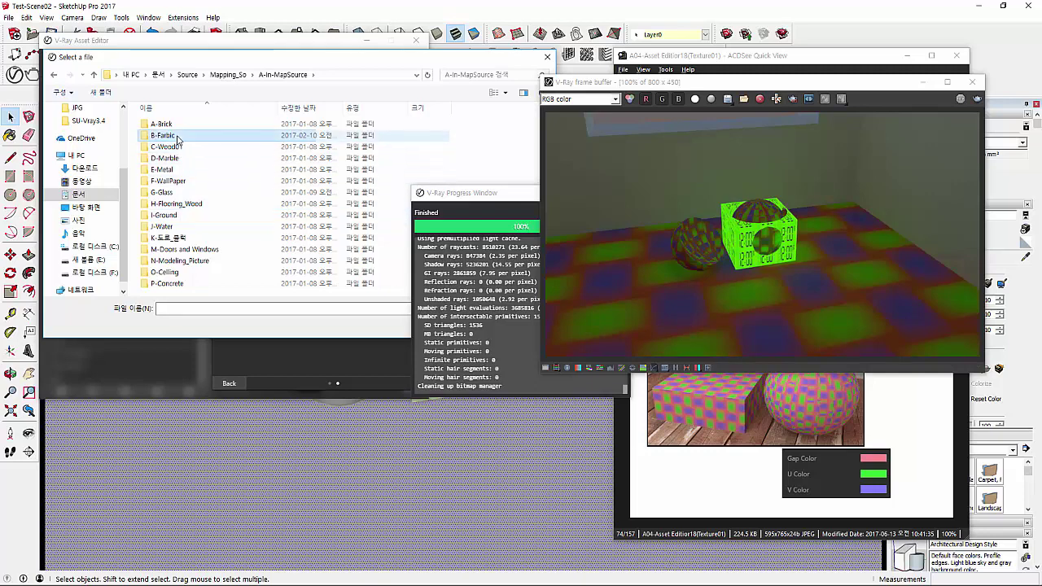
{"action": "double_click", "coordinate": [162, 136]}
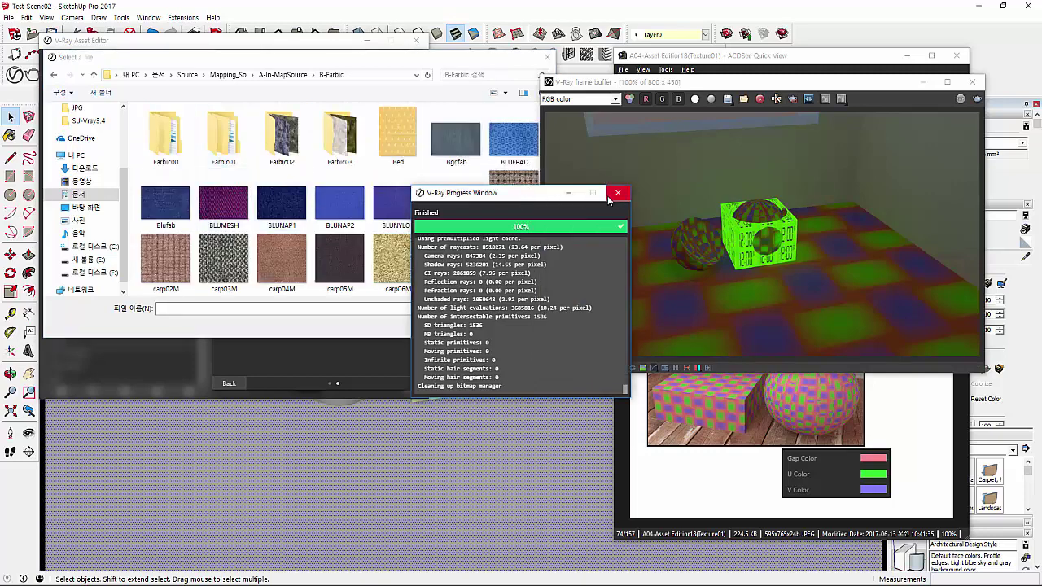
{"action": "scroll", "coordinate": [448, 179], "scroll_direction": "down", "scroll_amount": 3}
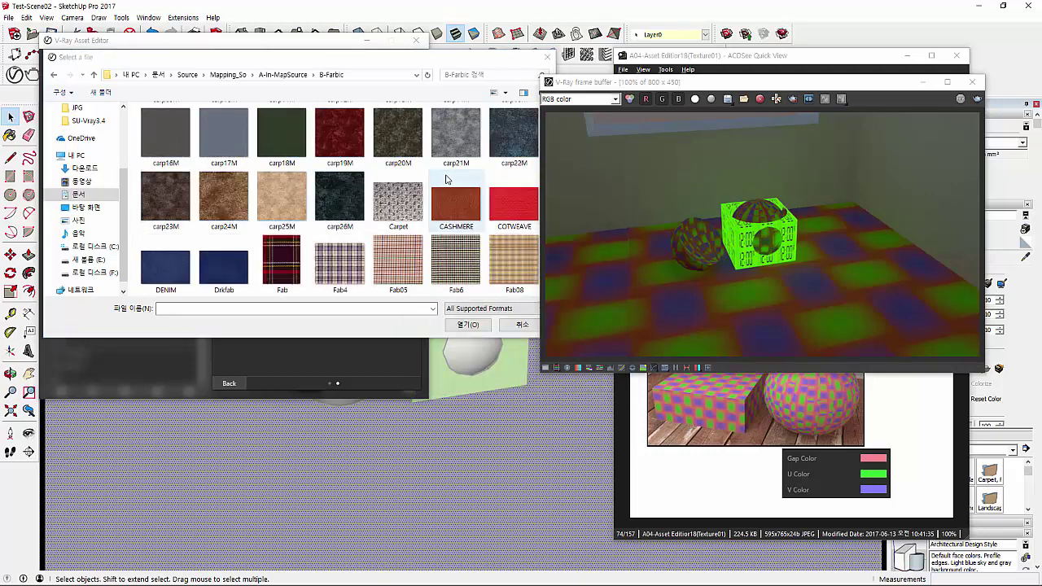
{"action": "scroll", "coordinate": [261, 202], "scroll_direction": "up", "scroll_amount": 3}
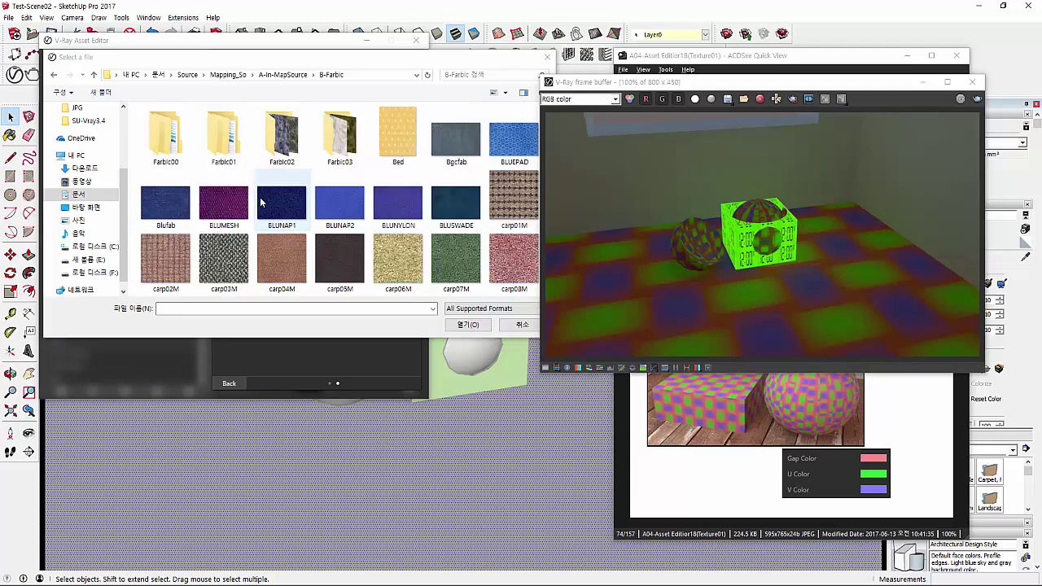
{"action": "double_click", "coordinate": [165, 134]}
{"action": "double_click", "coordinate": [183, 125]}
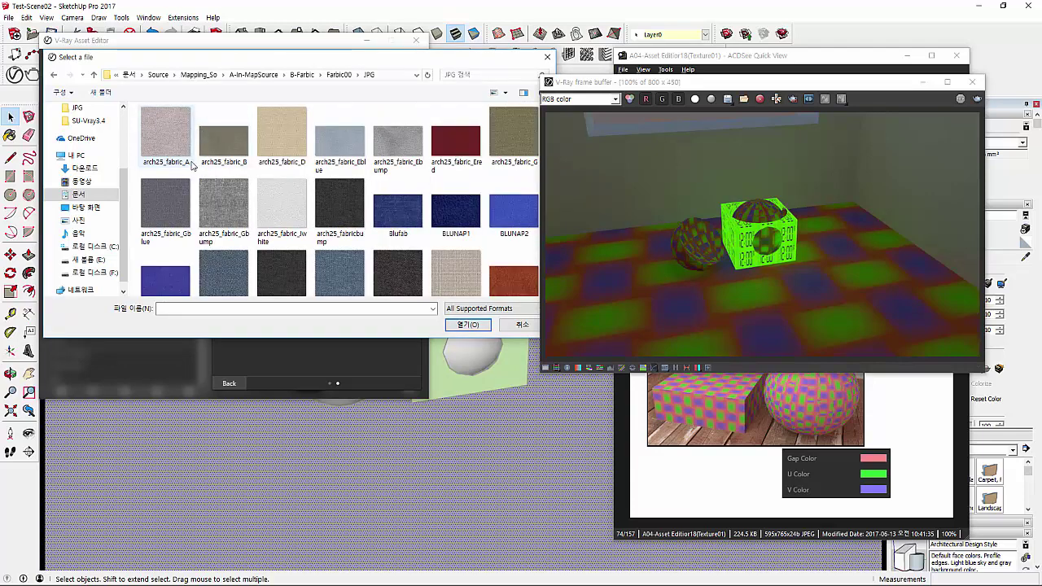
- Select the CARPTBLU fabric image and load it as the U Color bitmap
{"action": "left_click", "coordinate": [351, 159]}
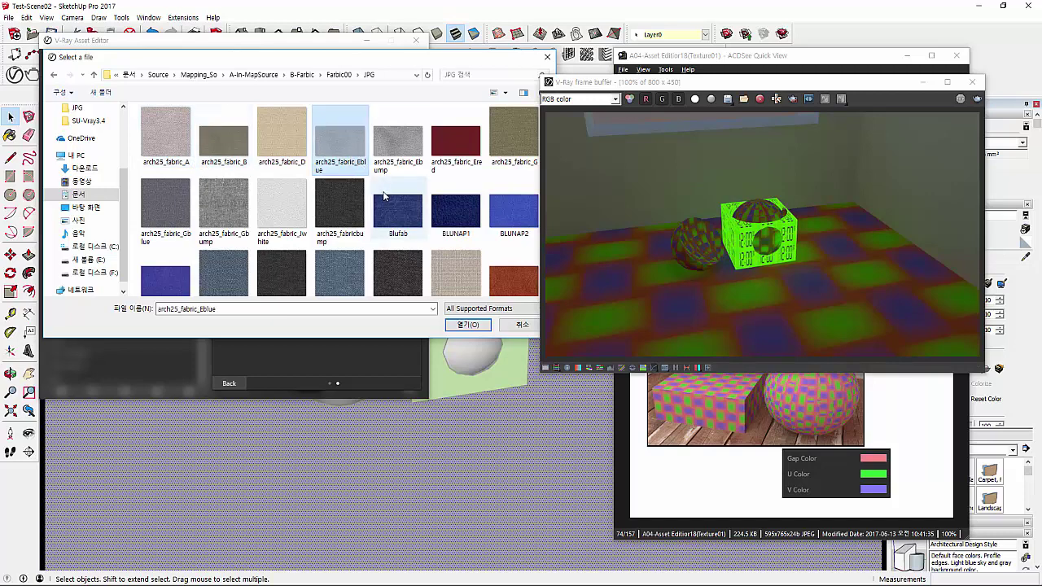
{"action": "scroll", "coordinate": [335, 207], "scroll_direction": "down", "scroll_amount": 1}
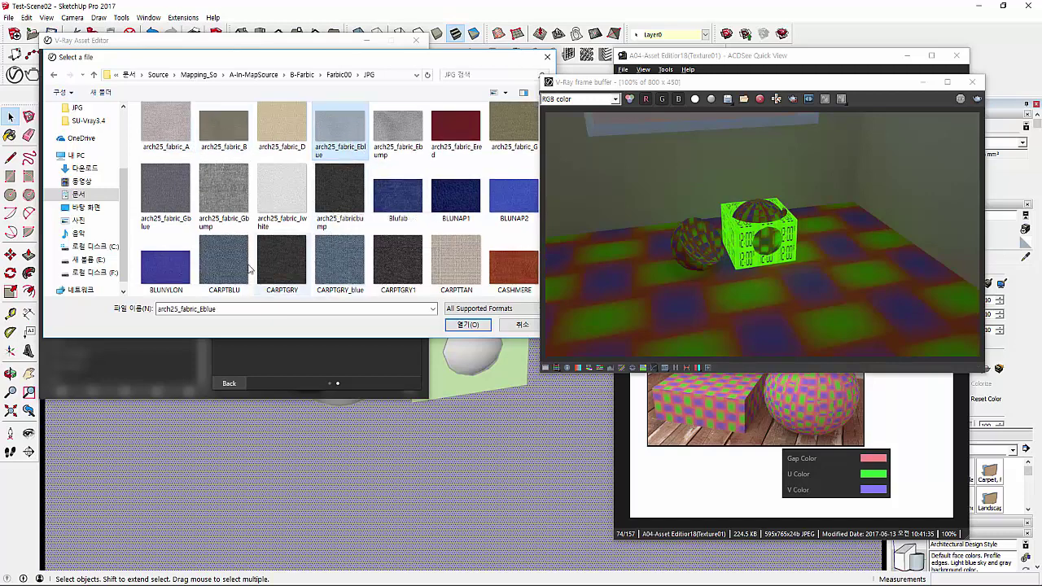
{"action": "scroll", "coordinate": [239, 269], "scroll_direction": "down", "scroll_amount": 2}
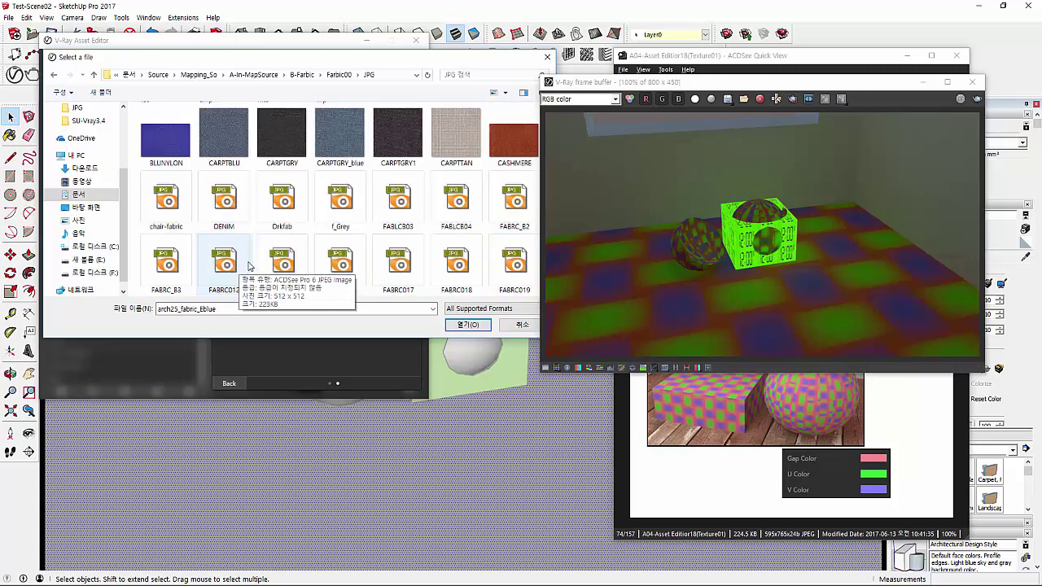
{"action": "scroll", "coordinate": [237, 252], "scroll_direction": "up", "scroll_amount": 1}
{"action": "left_click", "coordinate": [234, 221]}
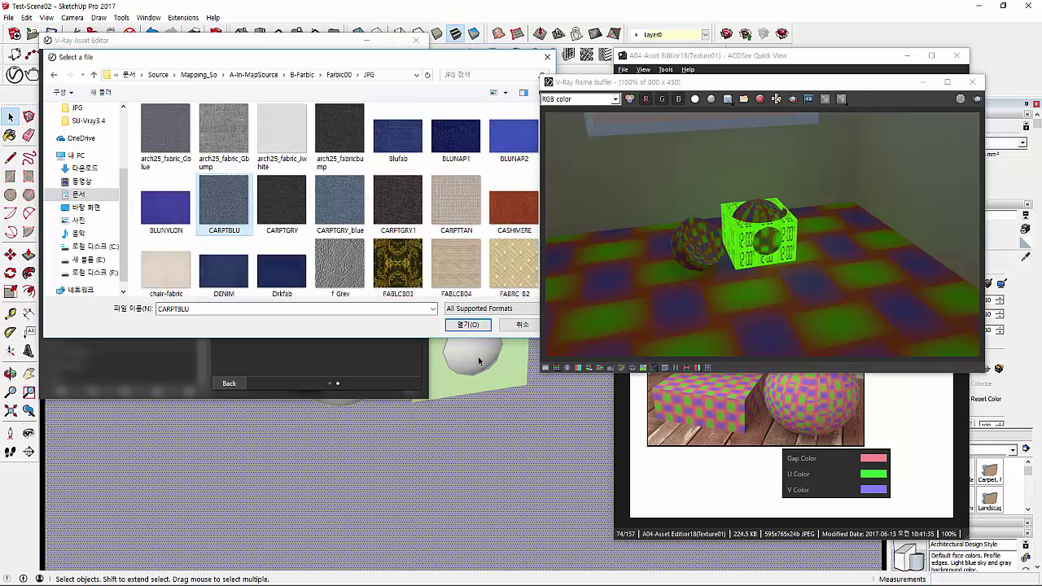
{"action": "left_click", "coordinate": [469, 324]}
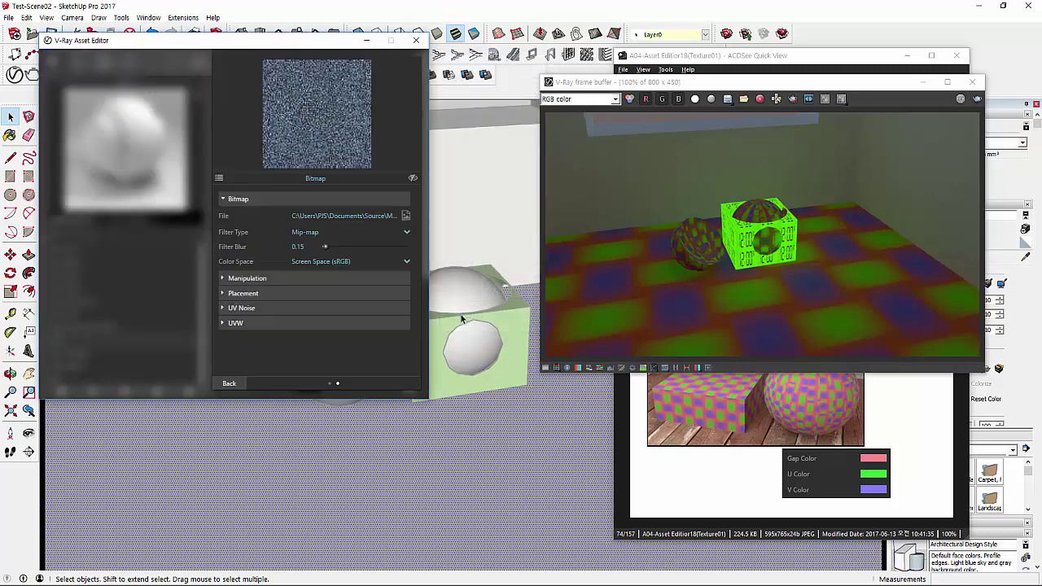
- Map the CARPTGRY fabric image as a Bitmap on the Cloth's V Color
{"action": "left_click", "coordinate": [232, 384]}
{"action": "left_click", "coordinate": [390, 246]}
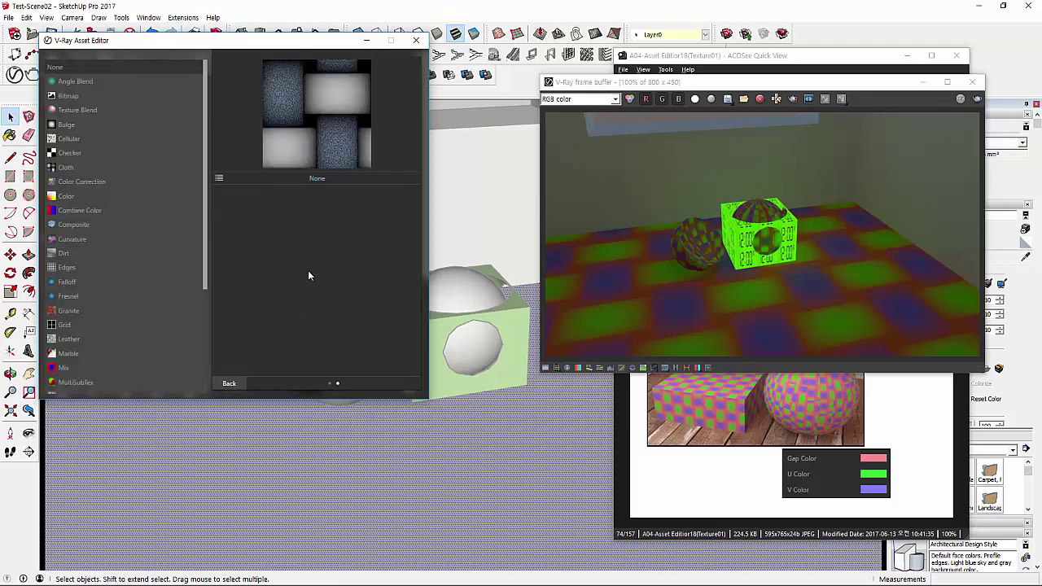
{"action": "left_click", "coordinate": [68, 95]}
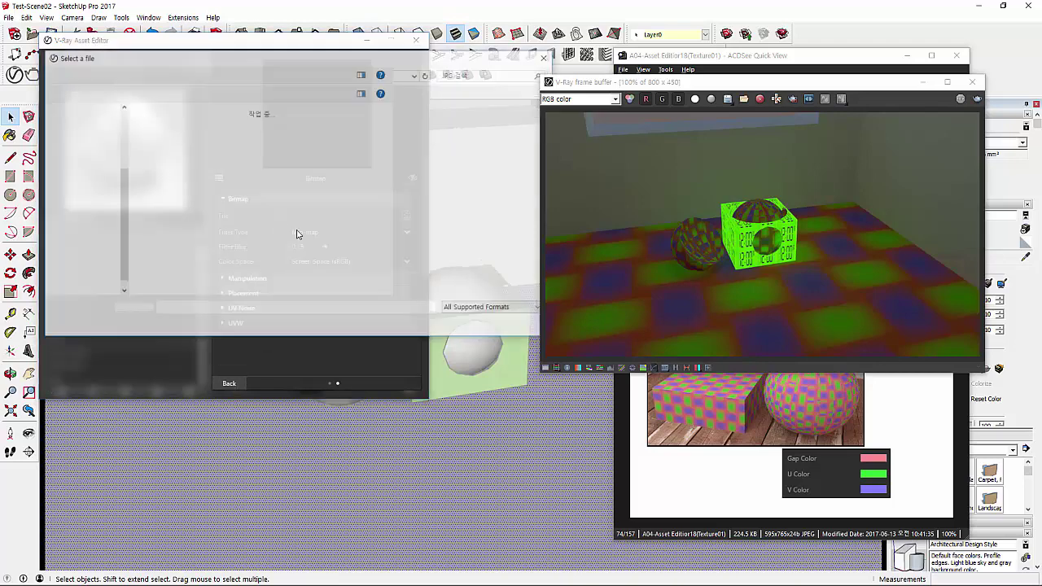
{"action": "scroll", "coordinate": [292, 285], "scroll_direction": "down", "scroll_amount": 1}
{"action": "left_click", "coordinate": [292, 284]}
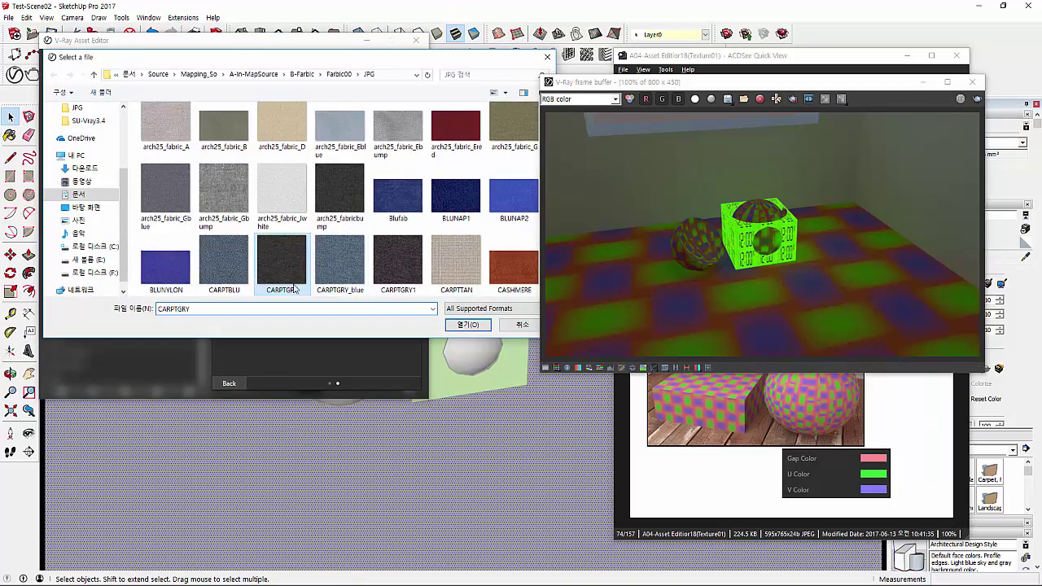
{"action": "left_click", "coordinate": [453, 323]}
{"action": "left_click", "coordinate": [229, 383]}
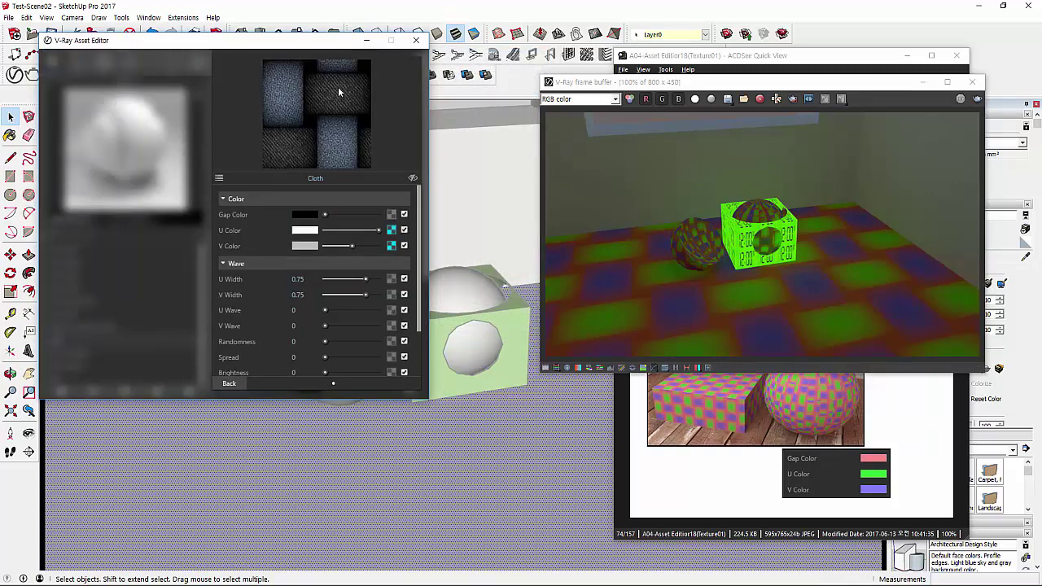
- Render the scene again so the floor shows the blue-grey woven fabric
{"action": "left_click", "coordinate": [960, 99]}
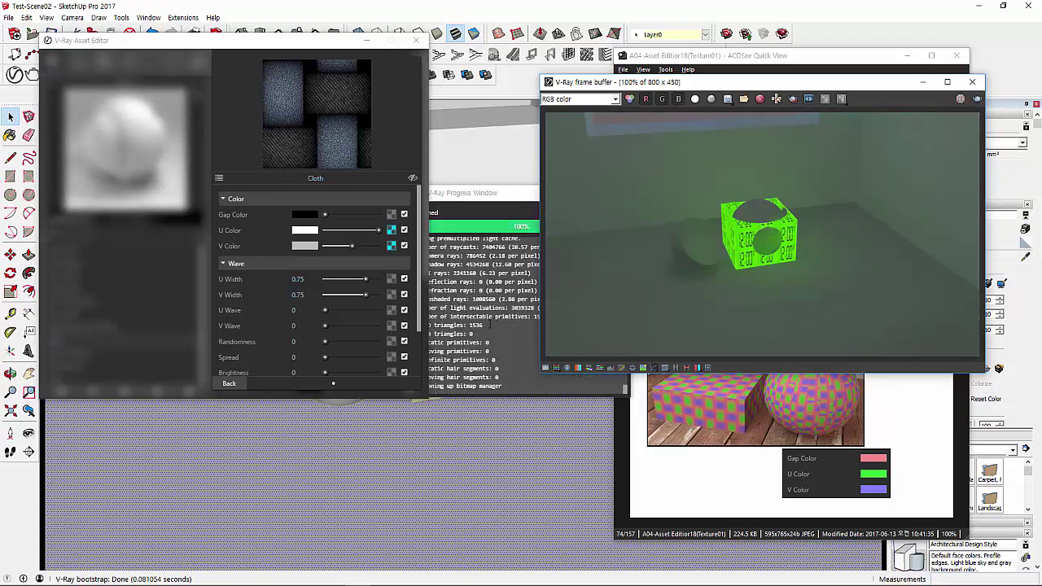
{"action": "left_click", "coordinate": [232, 383]}
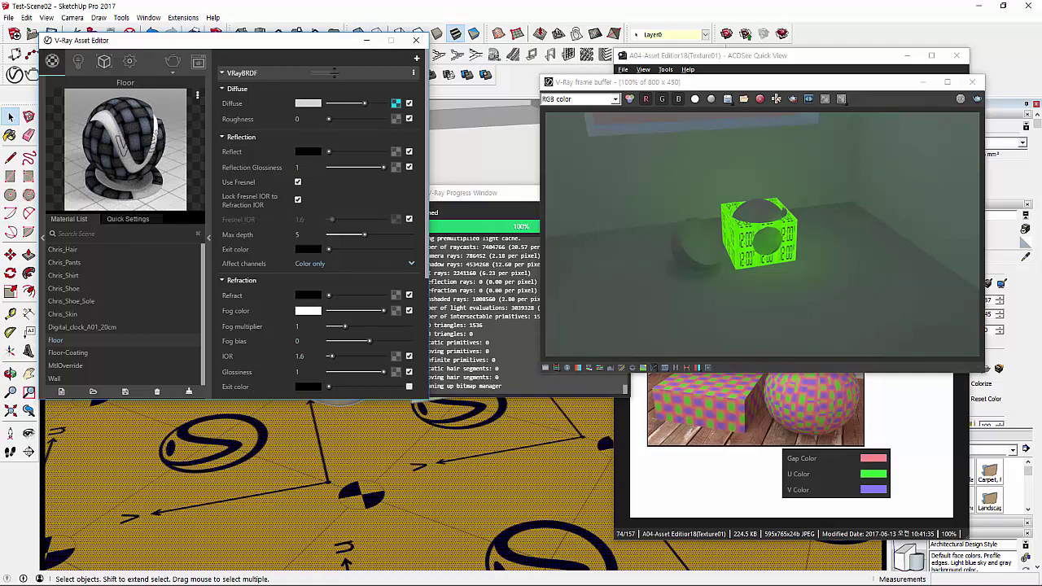
{"action": "left_click", "coordinate": [395, 102]}
{"action": "left_click", "coordinate": [231, 383]}
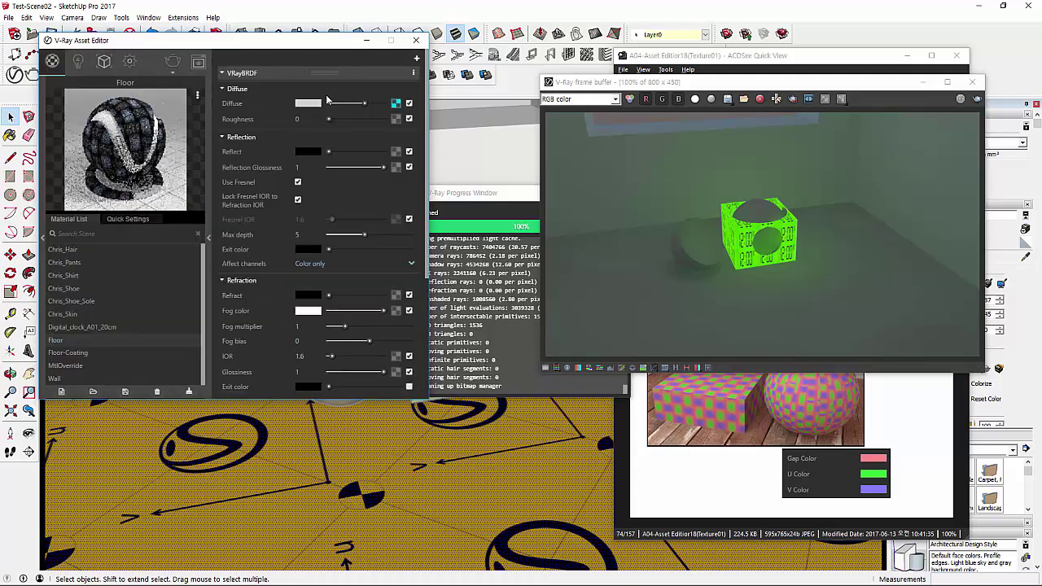
{"action": "left_click", "coordinate": [396, 103]}
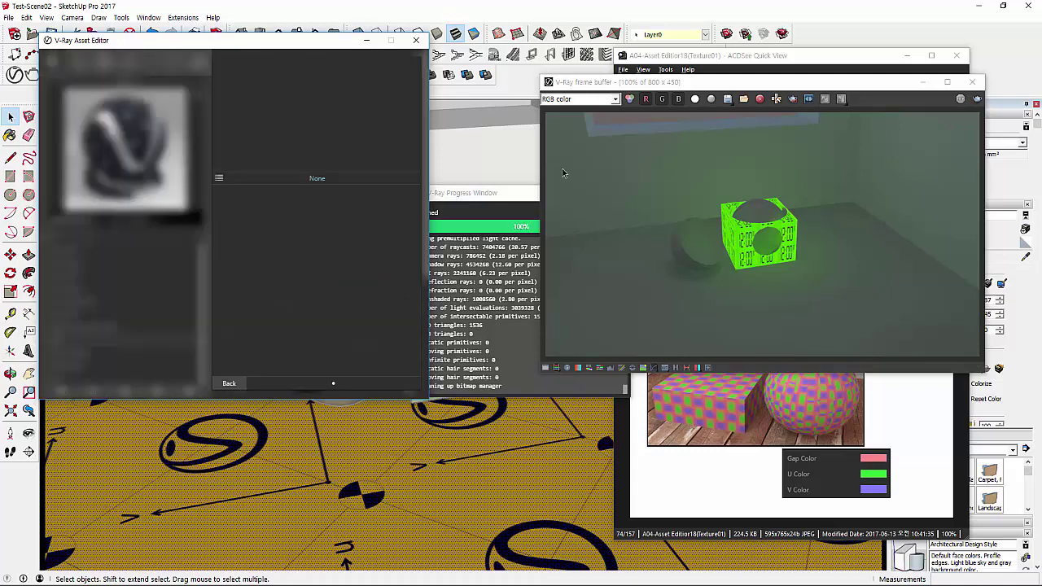
{"action": "left_click", "coordinate": [978, 98]}
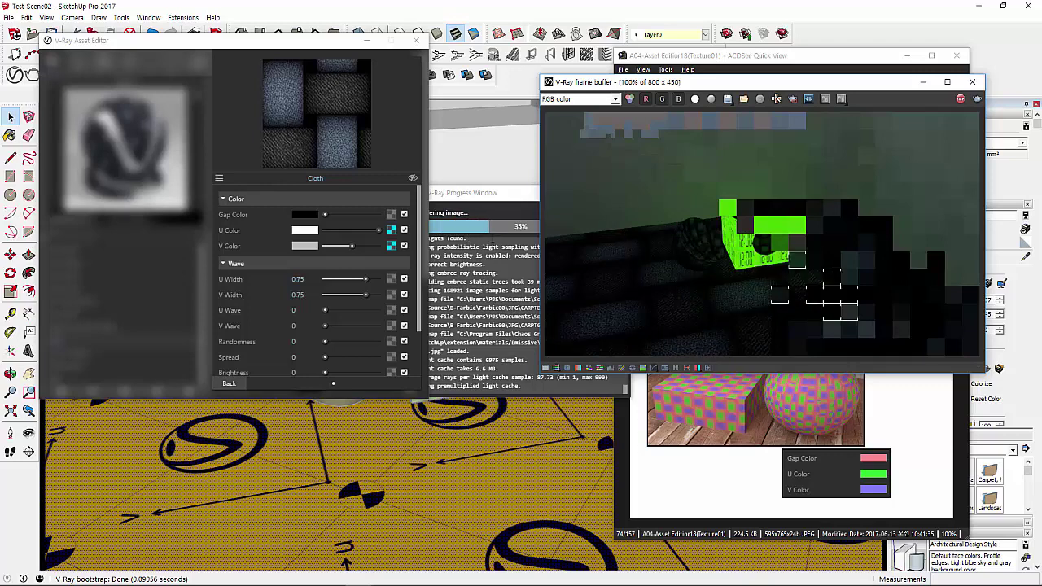
- Advance the ACDSee reference to the Wave settings page and close the finished render
{"action": "left_click_drag", "start_coordinate": [700, 81], "coordinate": [359, 249]}
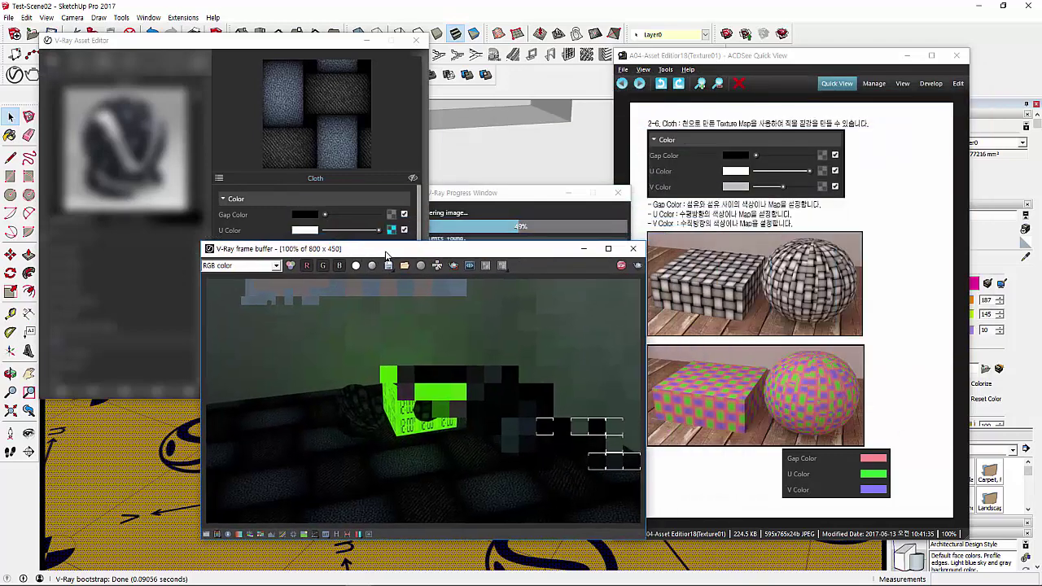
{"action": "left_click", "coordinate": [641, 85]}
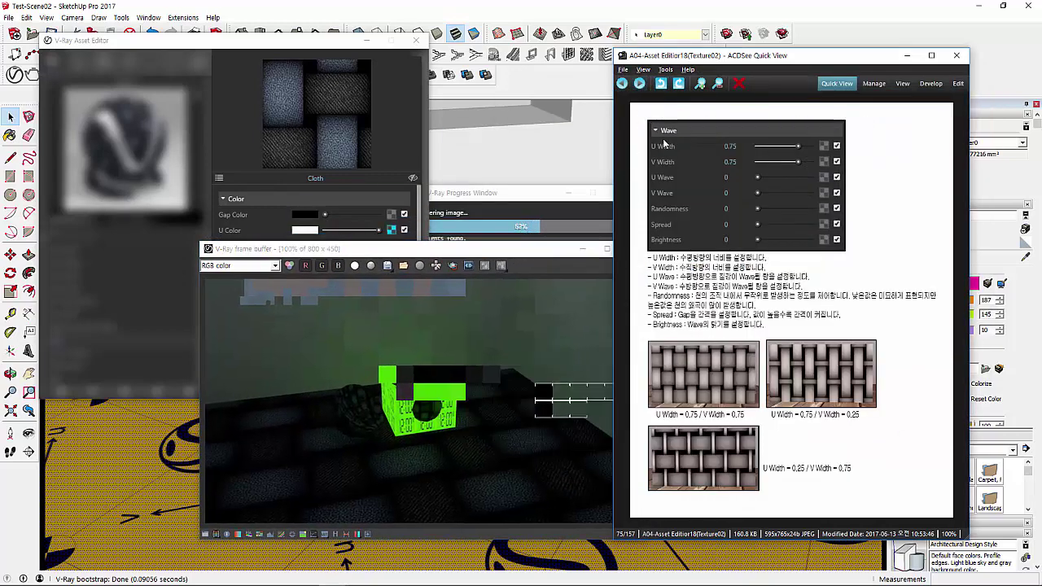
{"action": "left_click_drag", "start_coordinate": [767, 55], "coordinate": [850, 41]}
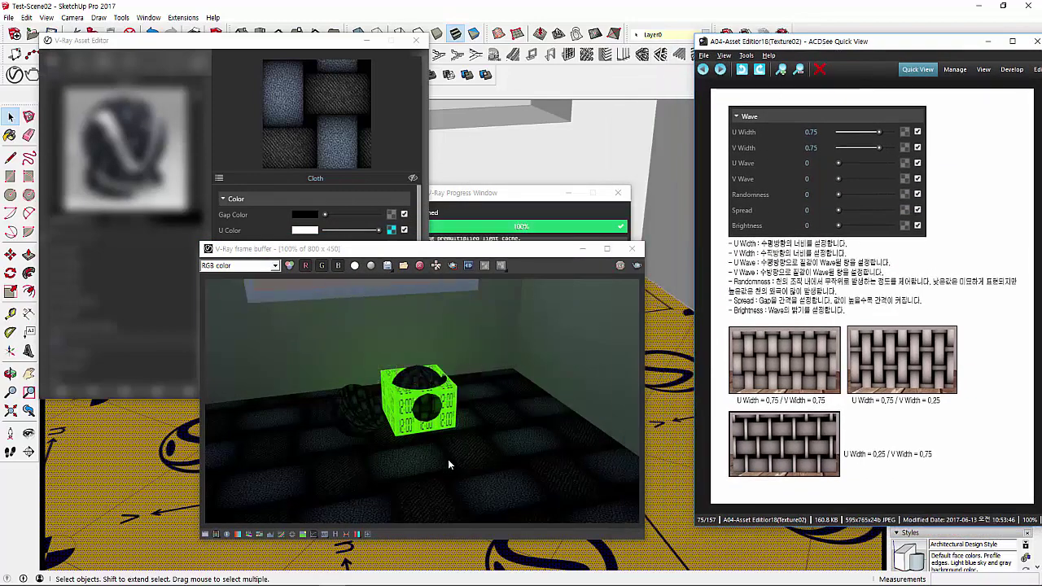
{"action": "left_click", "coordinate": [632, 249]}
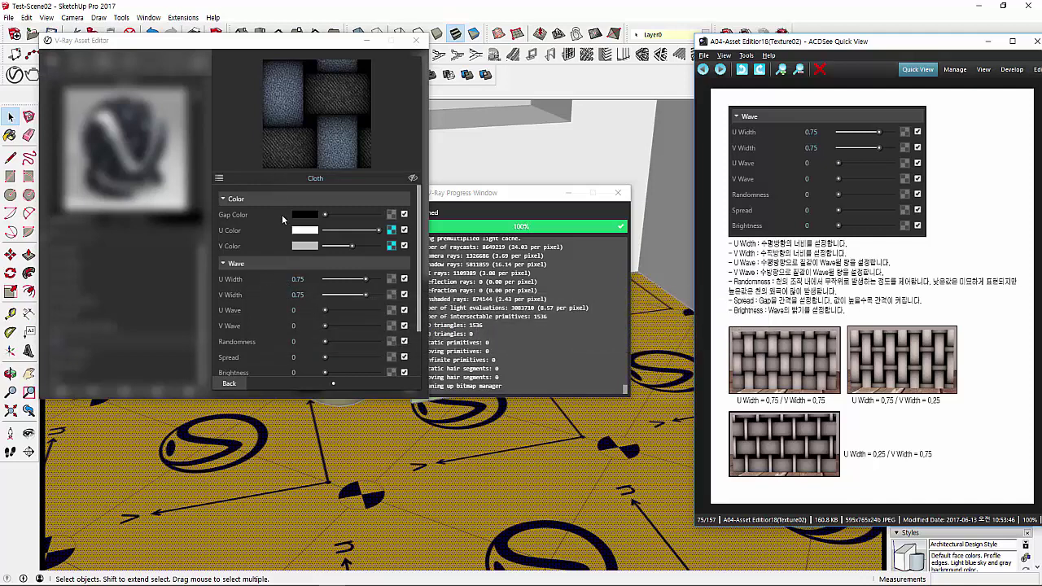
- Try a U Width and V Width of 0.1 on the Cloth texture
{"action": "double_click", "coordinate": [297, 279]}
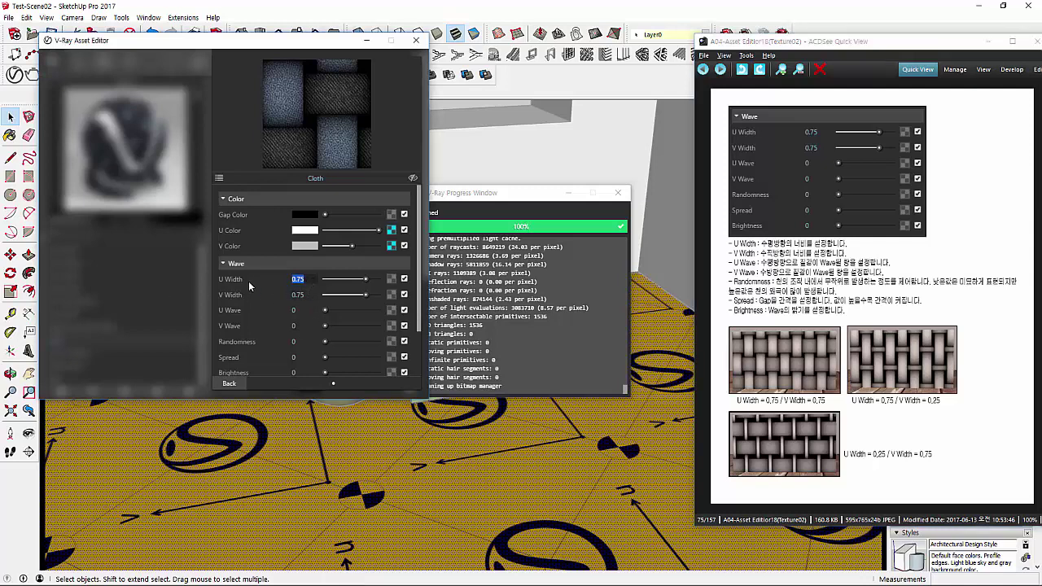
{"action": "type", "text": "0.1"}
{"action": "key", "text": "Return"}
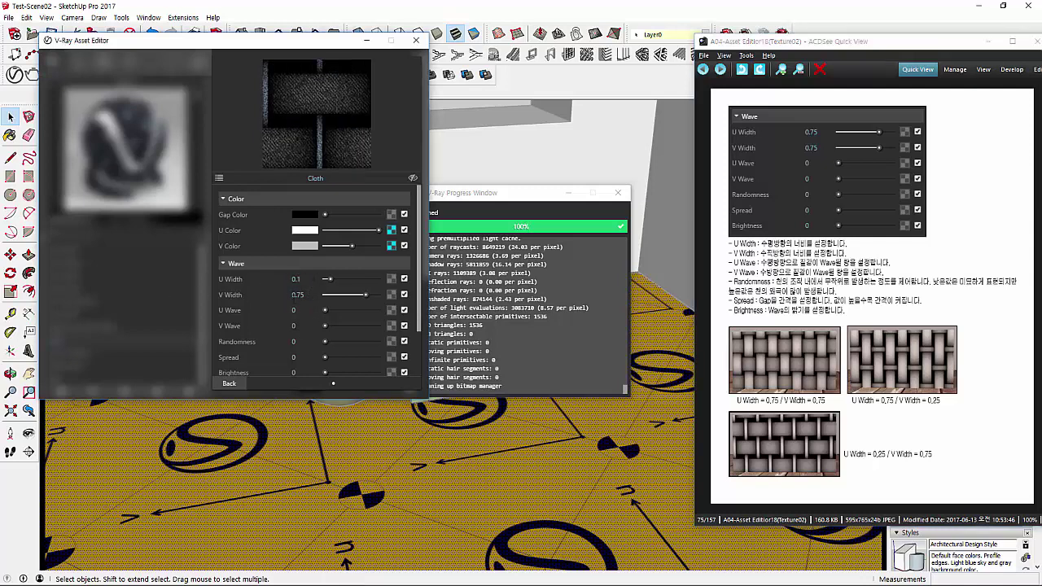
{"action": "double_click", "coordinate": [298, 295]}
{"action": "type", "text": "0.1"}
{"action": "key", "text": "Return"}
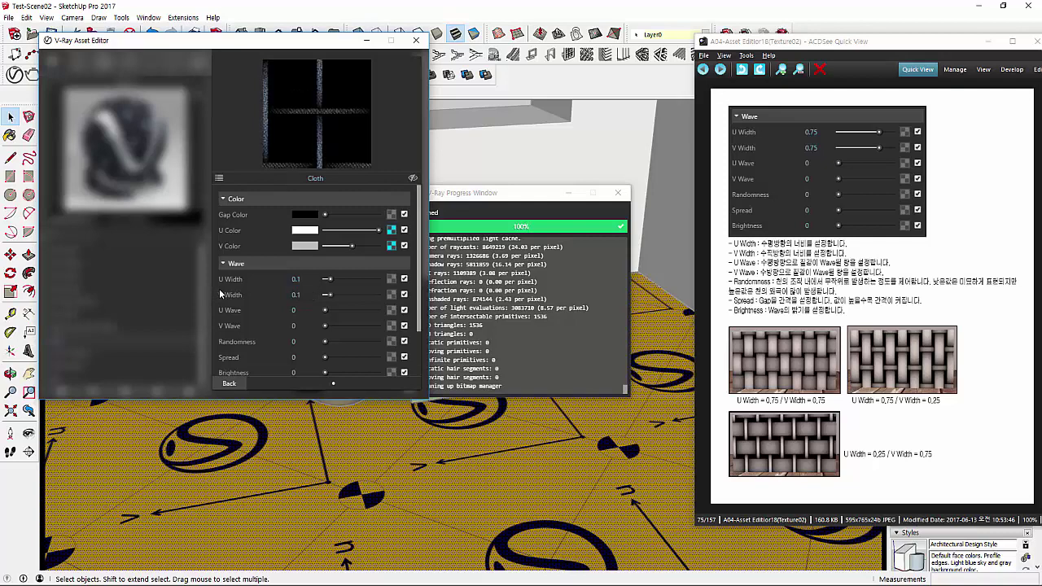
- Set U Width and V Width to 1 and re-render the floor
{"action": "double_click", "coordinate": [295, 280]}
{"action": "type", "text": "1"}
{"action": "key", "text": "Return"}
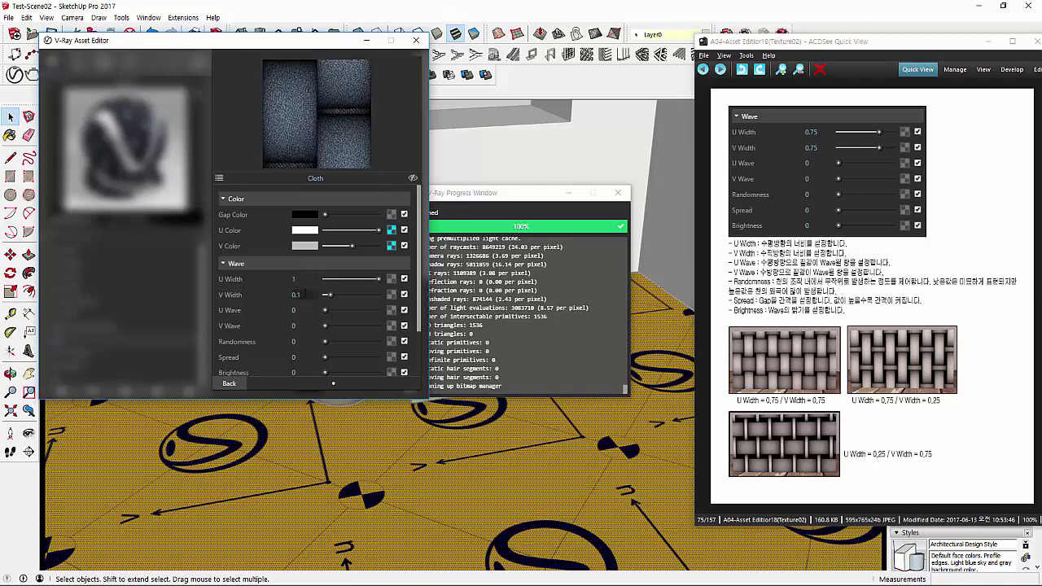
{"action": "type", "text": "1"}
{"action": "key", "text": "Return"}
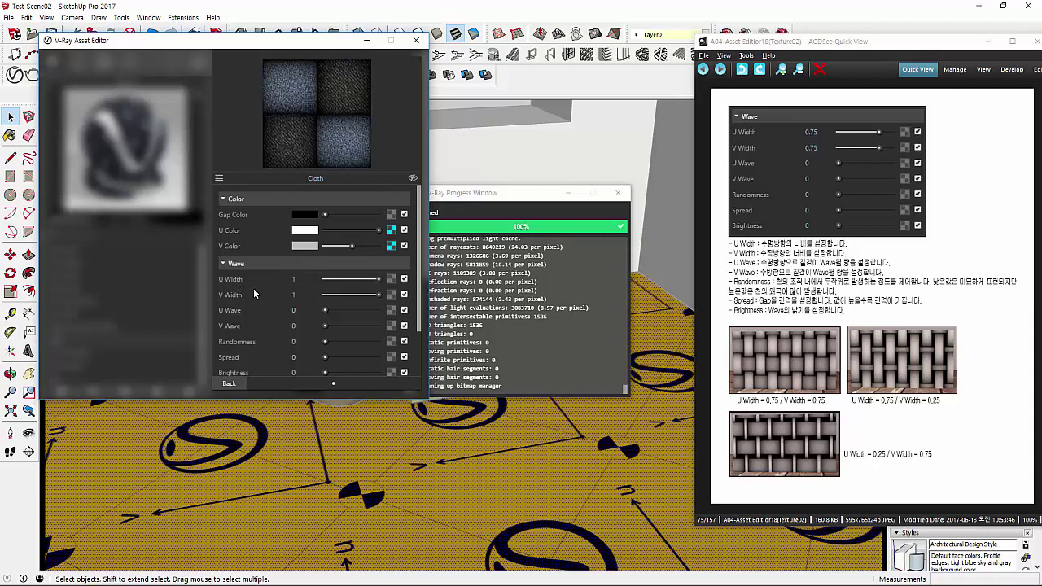
{"action": "left_click", "coordinate": [55, 54]}
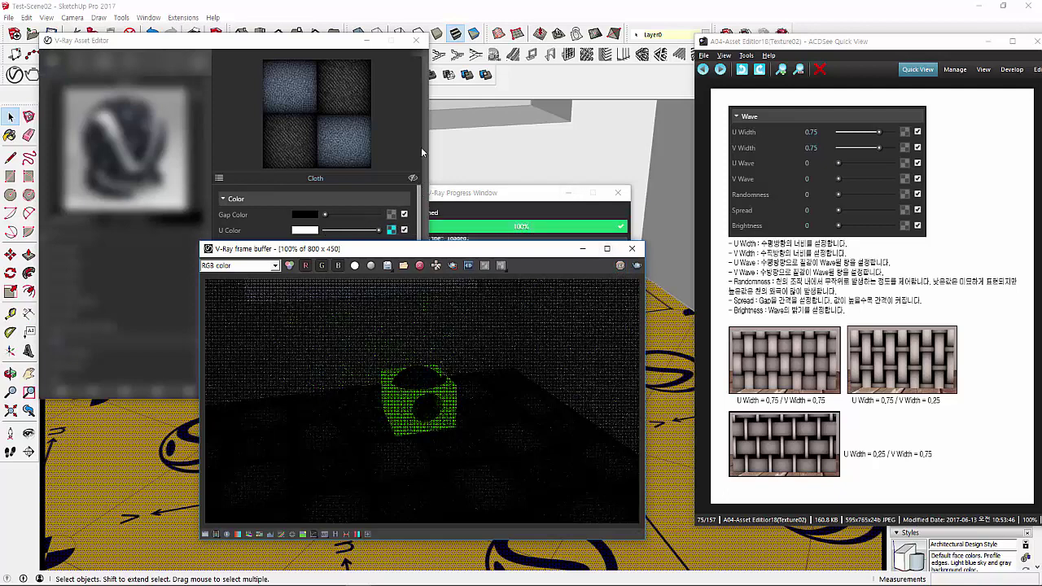
- Set the Cloth's U Width and V Width to 0.8, after first nudging the U Width slider
{"action": "left_click", "coordinate": [398, 185]}
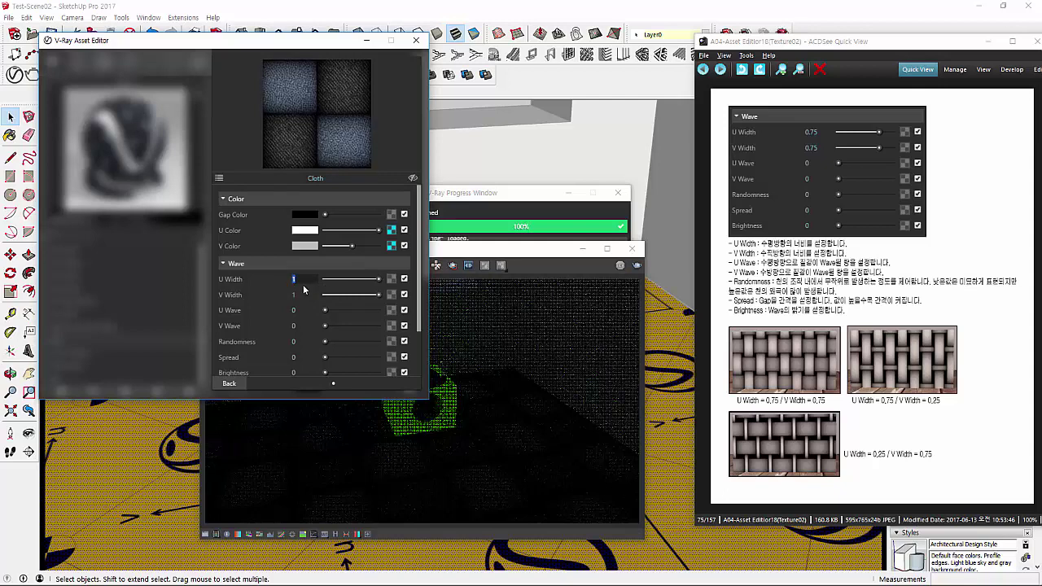
{"action": "key", "text": "Tab"}
{"action": "mouse_move", "coordinate": [379, 279]}
{"action": "left_mouse_down"}
{"action": "mouse_move", "coordinate": [349, 286]}
{"action": "mouse_move", "coordinate": [365, 285]}
{"action": "left_mouse_up"}
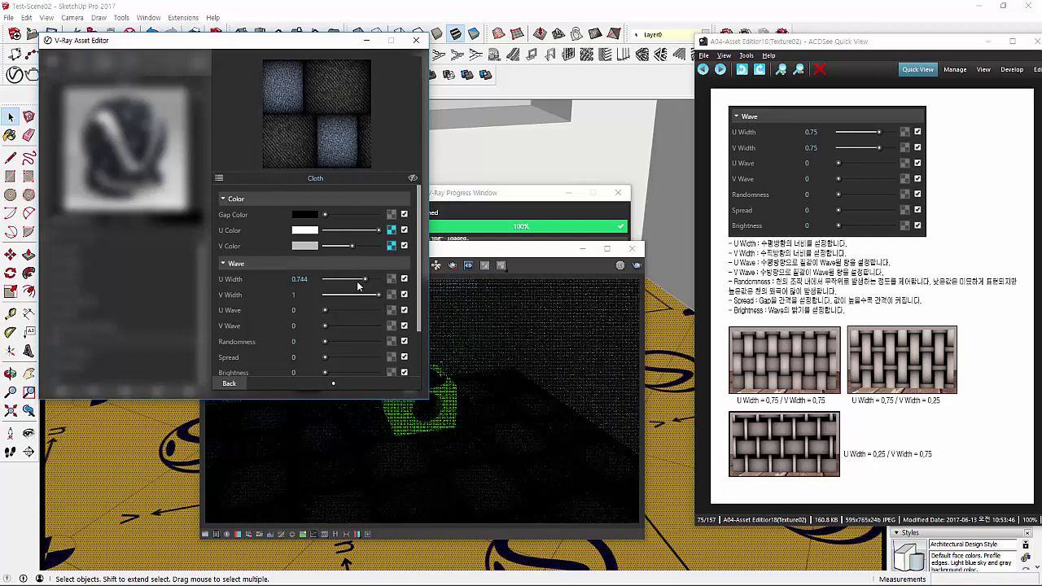
{"action": "double_click", "coordinate": [315, 281]}
{"action": "type", "text": "0.8"}
{"action": "key", "text": "Tab"}
{"action": "type", "text": "0.8"}
{"action": "key", "text": "Tab"}
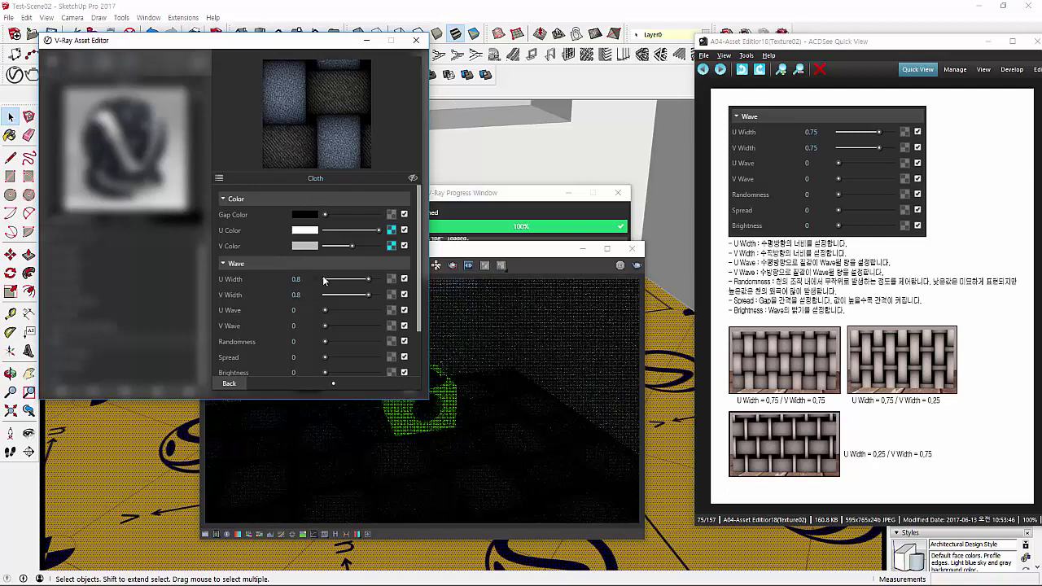
- Set the Cloth's U Wave to 0.05 after trying 0.1
{"action": "left_click", "coordinate": [721, 69]}
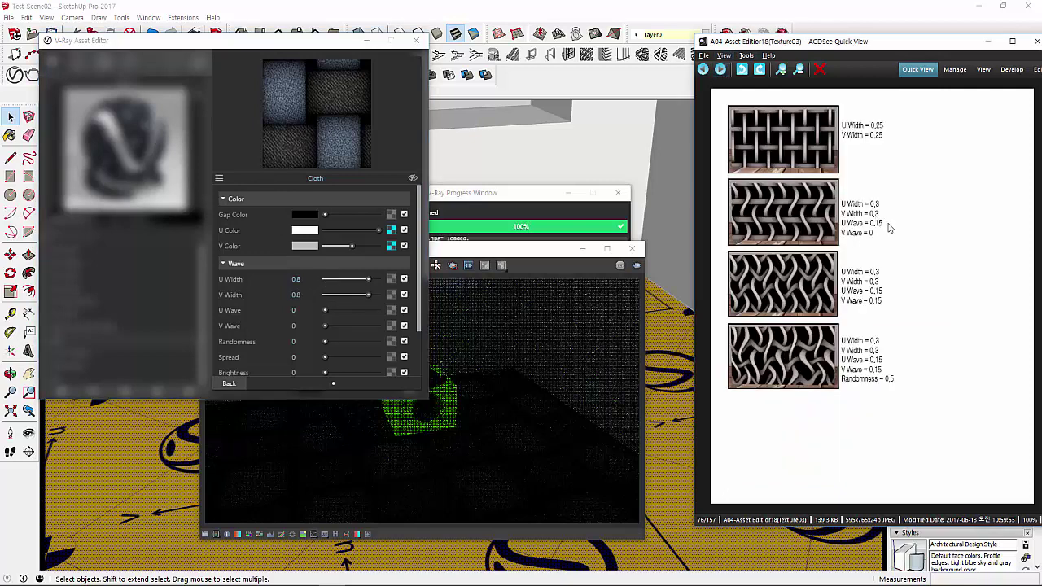
{"action": "left_click", "coordinate": [295, 311]}
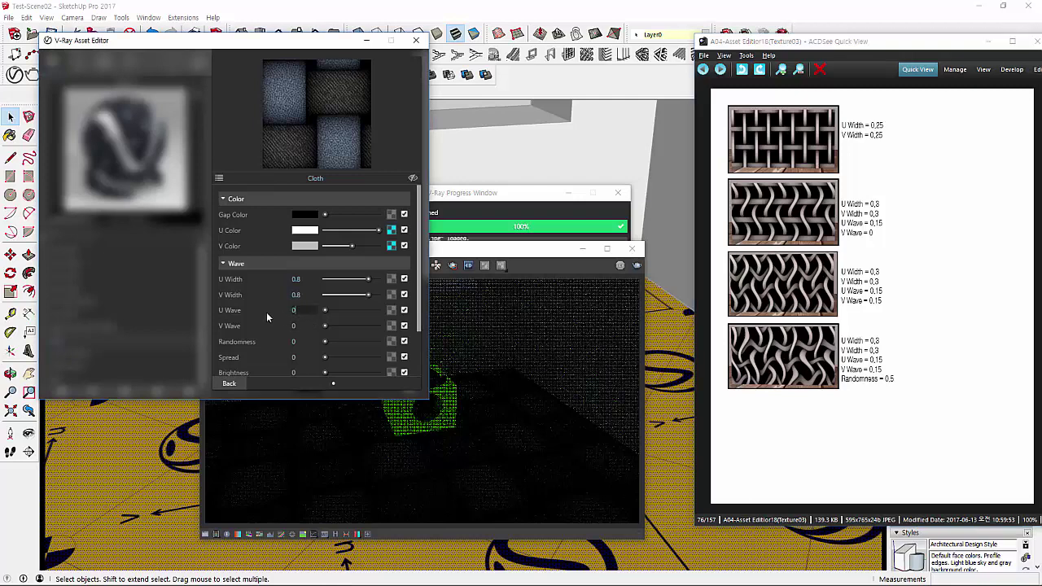
{"action": "type", "text": "0.1"}
{"action": "key", "text": "Return"}
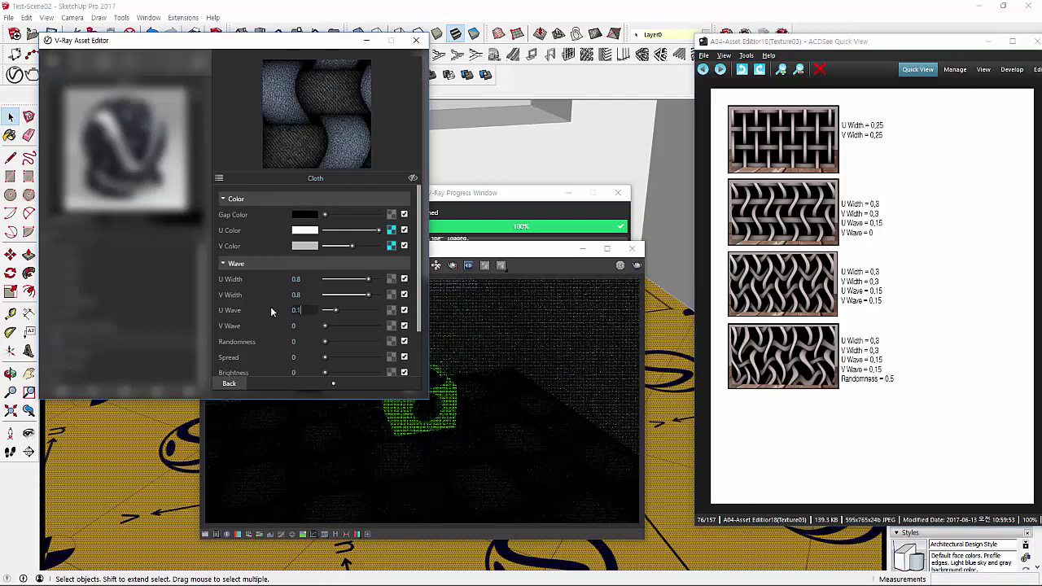
{"action": "type", "text": "05"}
{"action": "key", "text": "Return"}
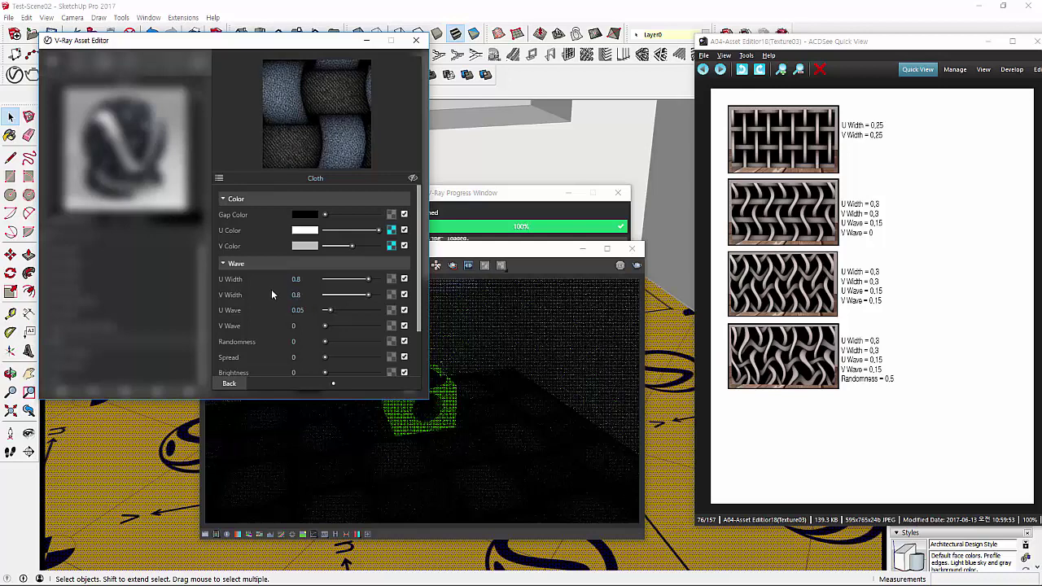
- Try V Wave values 0.05 and 1, settle on 0, and render the scene
{"action": "left_click", "coordinate": [301, 325]}
{"action": "type", "text": "0.05"}
{"action": "key", "text": "Return"}
{"action": "left_click", "coordinate": [298, 325]}
{"action": "type", "text": "1"}
{"action": "key", "text": "Return"}
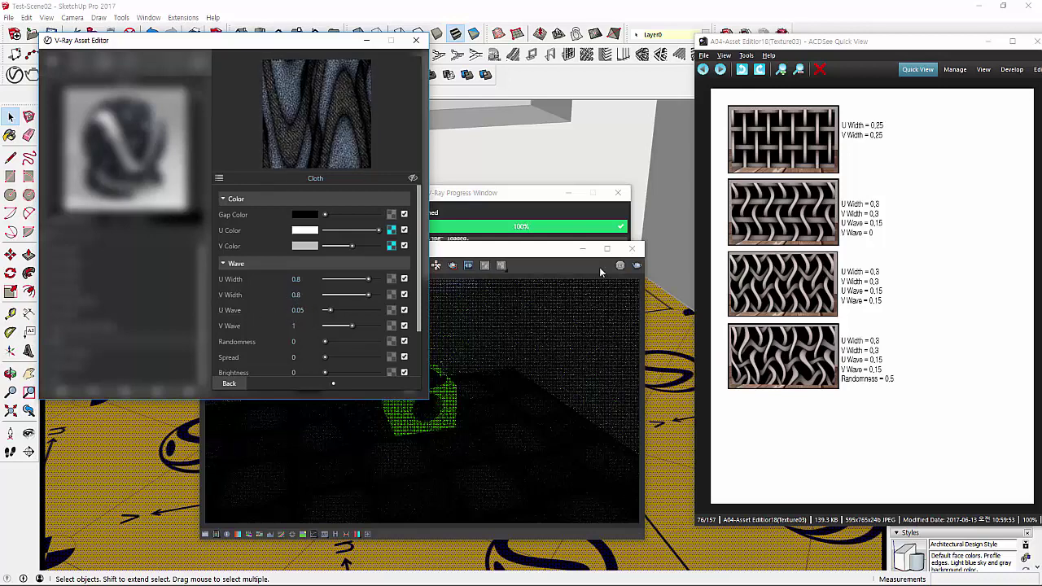
{"action": "left_click", "coordinate": [297, 326]}
{"action": "type", "text": "0"}
{"action": "key", "text": "Return"}
{"action": "left_click", "coordinate": [636, 265]}
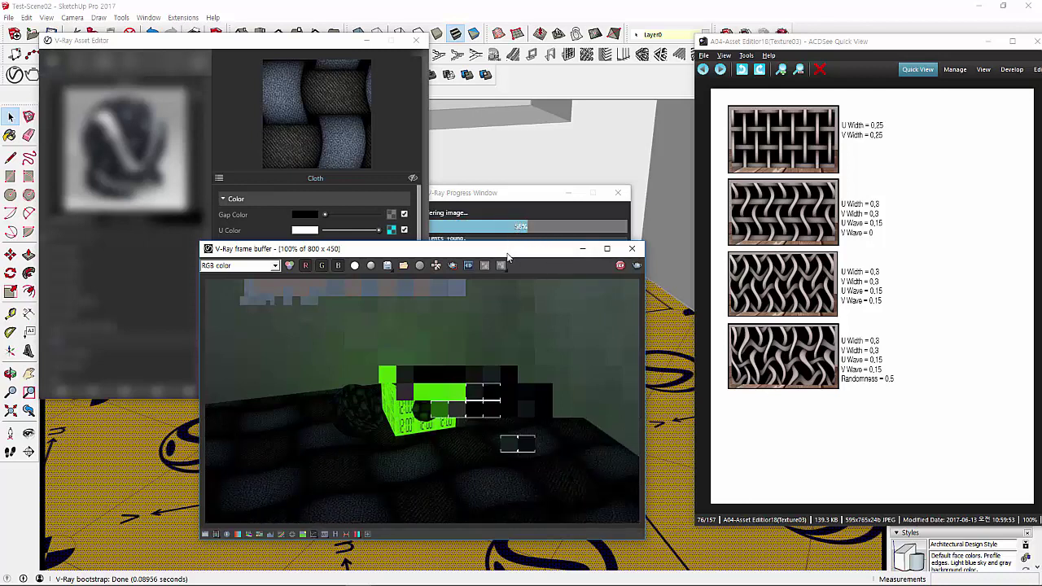
- Give the U Color bitmap a UVW repeat of 3 and return to the Cloth settings
{"action": "left_click_drag", "start_coordinate": [520, 254], "coordinate": [772, 154]}
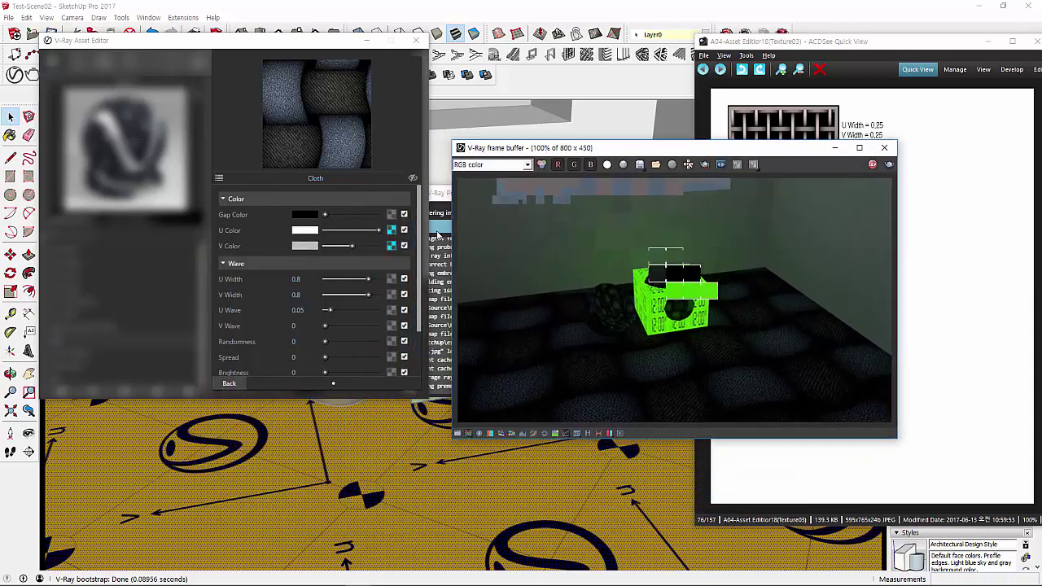
{"action": "left_click", "coordinate": [392, 230]}
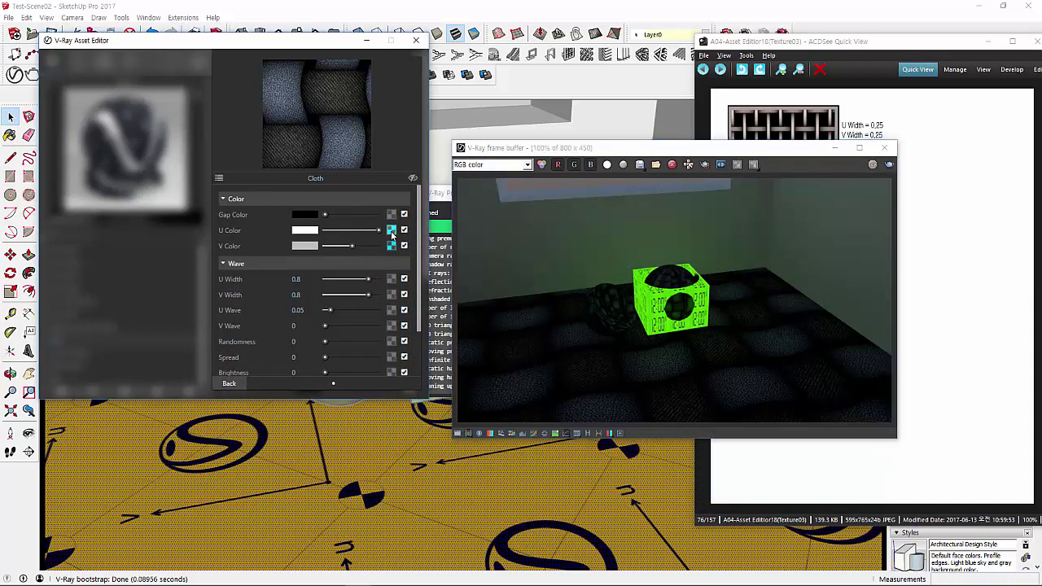
{"action": "left_click", "coordinate": [249, 324]}
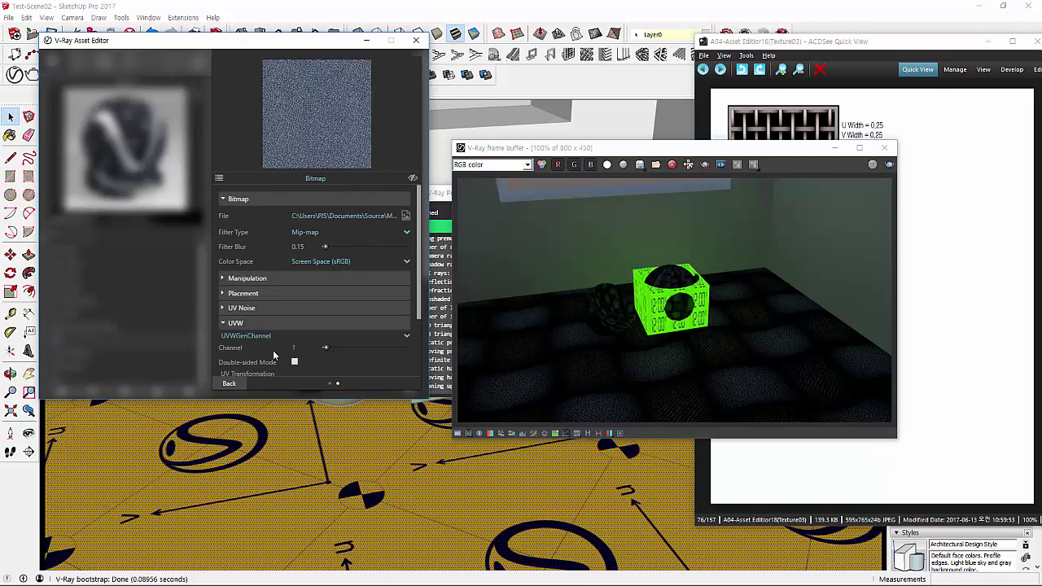
{"action": "scroll", "coordinate": [293, 325], "scroll_direction": "down", "scroll_amount": 2}
{"action": "left_click", "coordinate": [287, 339]}
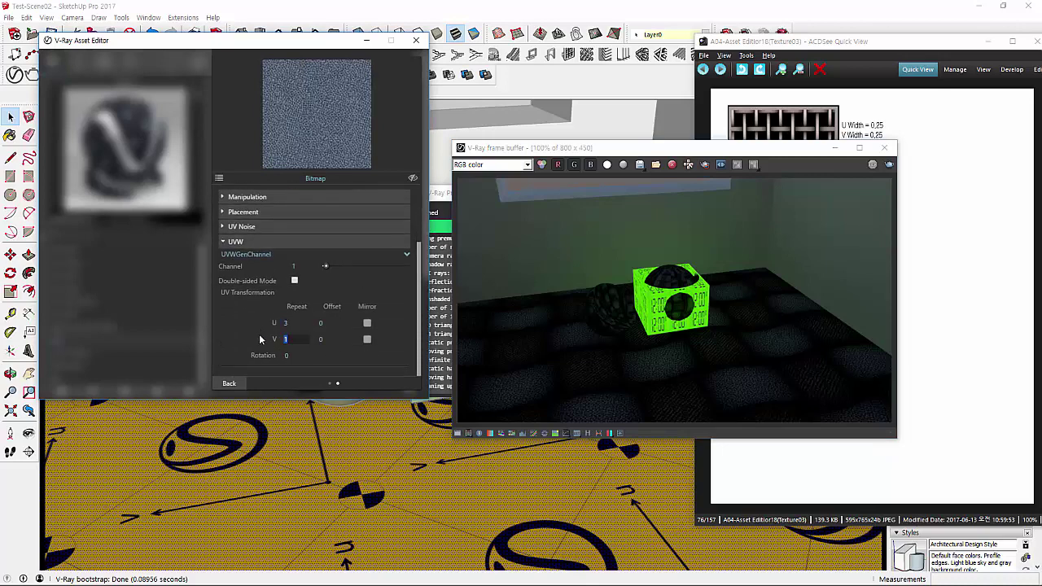
{"action": "type", "text": "3"}
{"action": "key", "text": "Return"}
{"action": "left_click", "coordinate": [233, 384]}
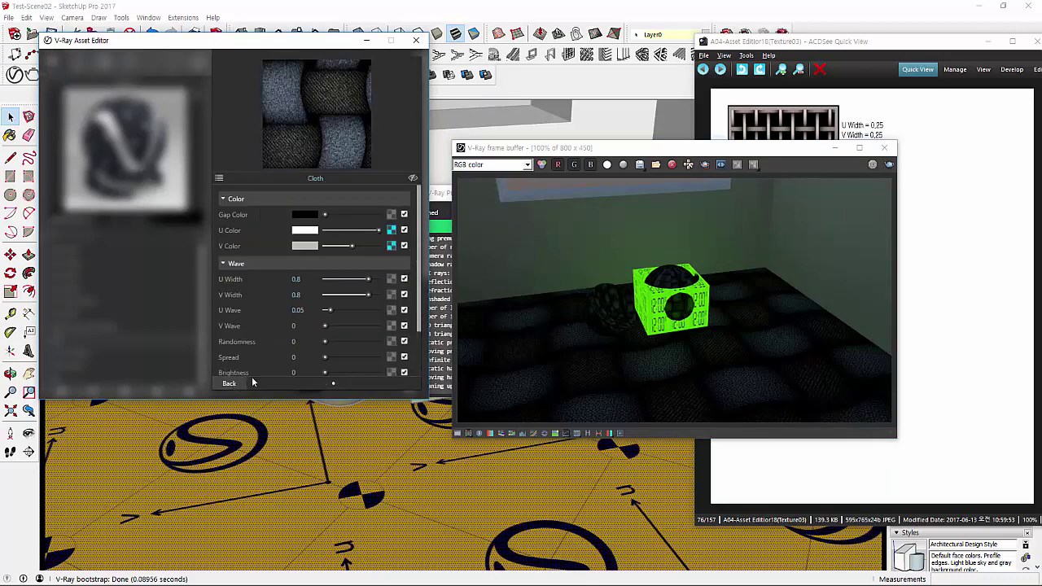
- Give the V Color bitmap a UVW repeat of 3 and return to the Cloth settings
{"action": "left_click", "coordinate": [392, 247]}
{"action": "left_click", "coordinate": [260, 323]}
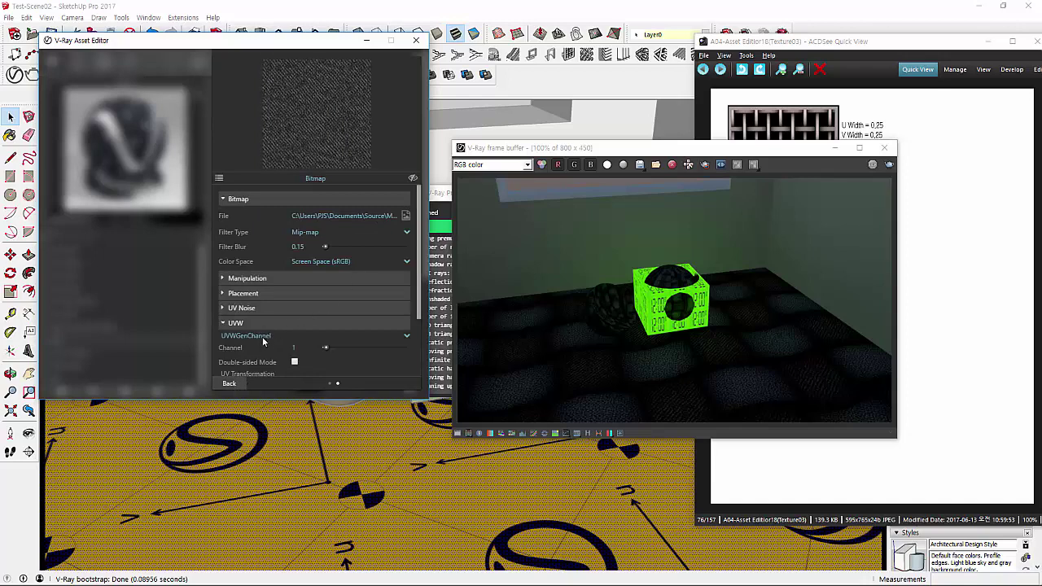
{"action": "scroll", "coordinate": [292, 358], "scroll_direction": "down", "scroll_amount": 2}
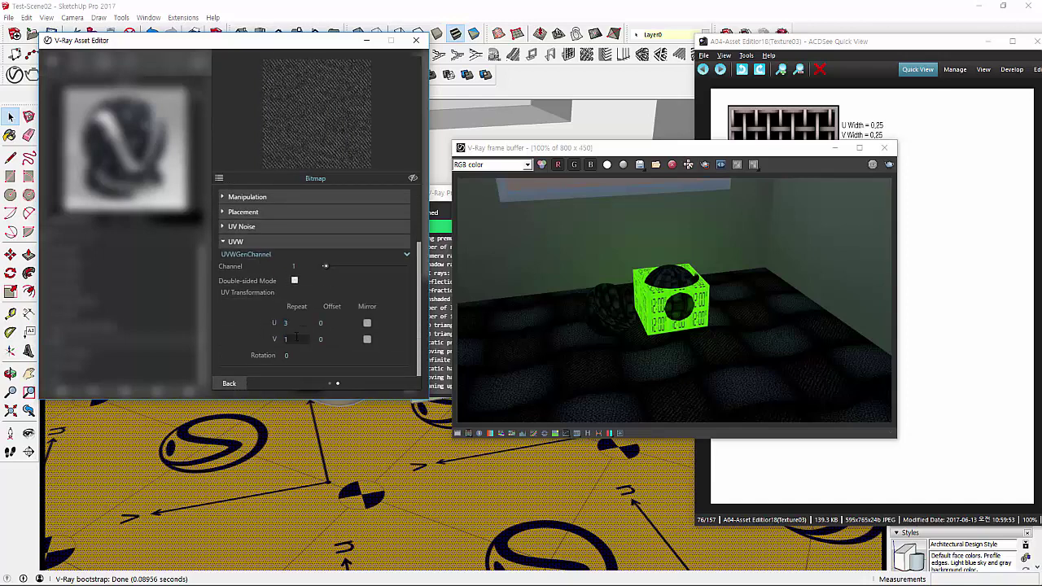
{"action": "left_click", "coordinate": [285, 339]}
{"action": "type", "text": "3"}
{"action": "left_click", "coordinate": [232, 384]}
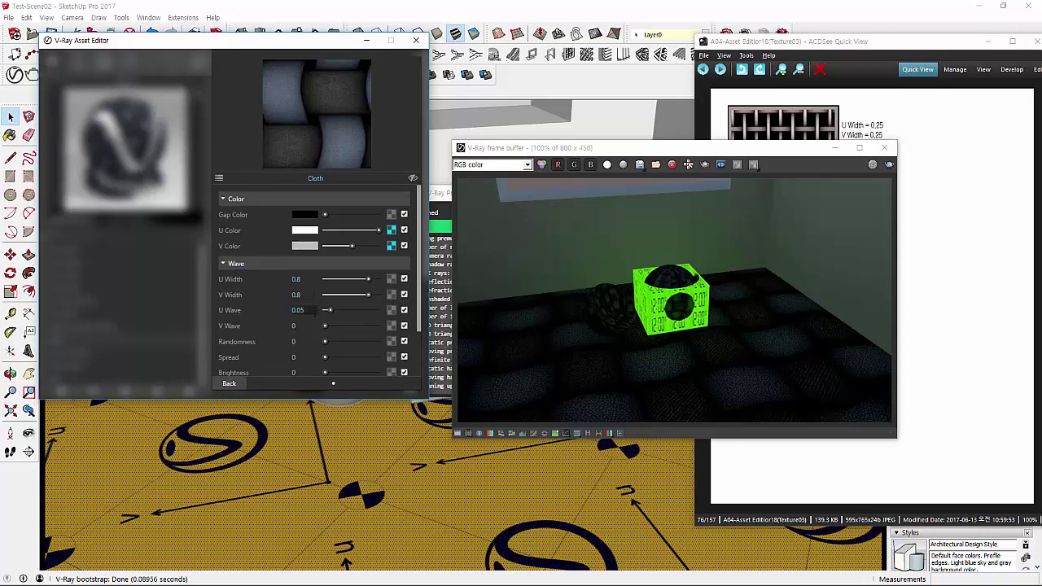
- Set the Cloth's U Wave and V Wave to 0.2 and start a new render
{"action": "double_click", "coordinate": [298, 311]}
{"action": "type", "text": "1"}
{"action": "key", "text": "Return"}
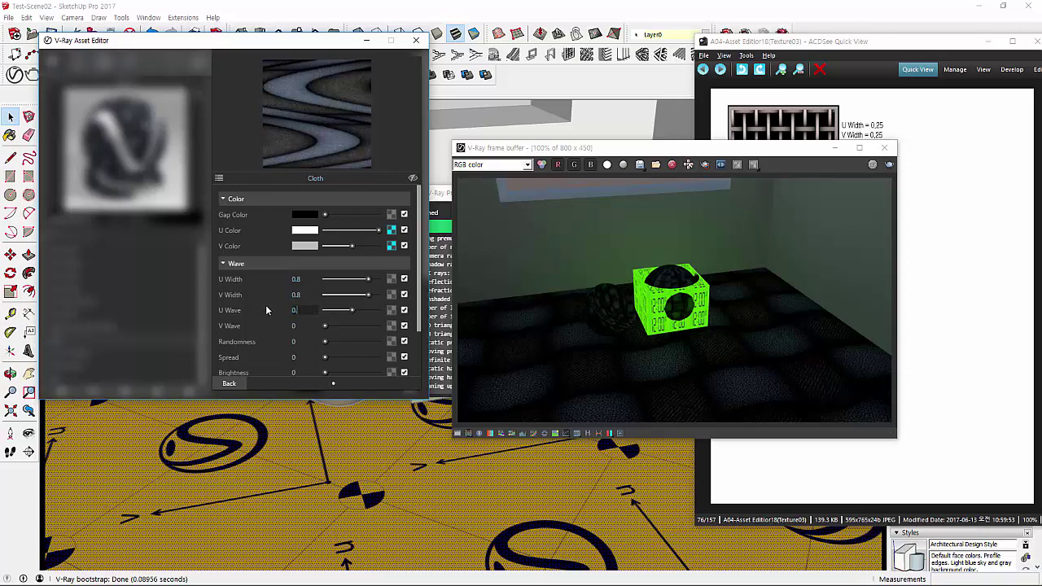
{"action": "type", "text": "2"}
{"action": "key", "text": "Tab"}
{"action": "type", "text": ".2"}
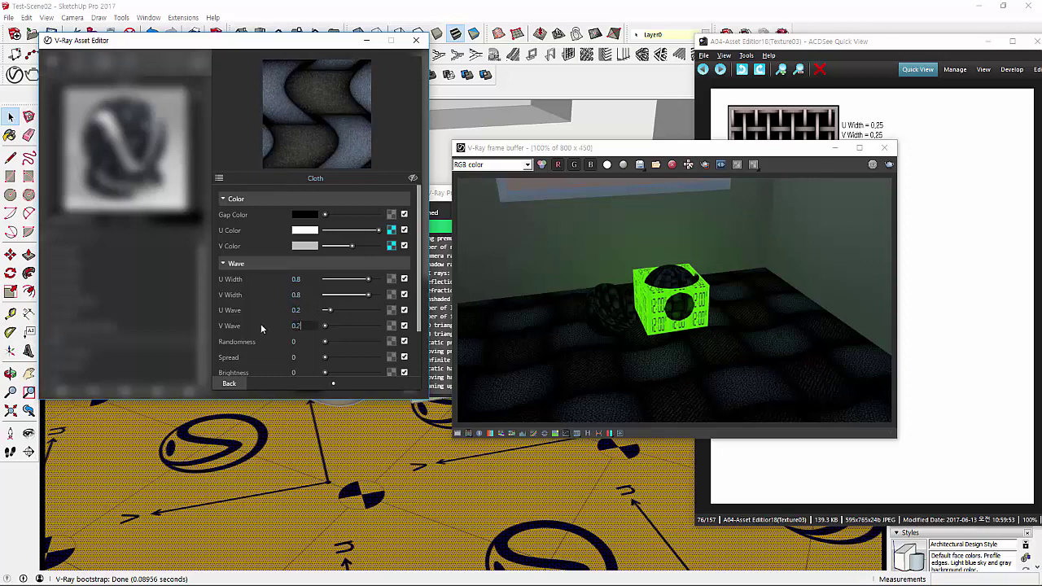
{"action": "key", "text": "Tab"}
{"action": "left_click", "coordinate": [888, 166]}
{"action": "left_click", "coordinate": [888, 166]}
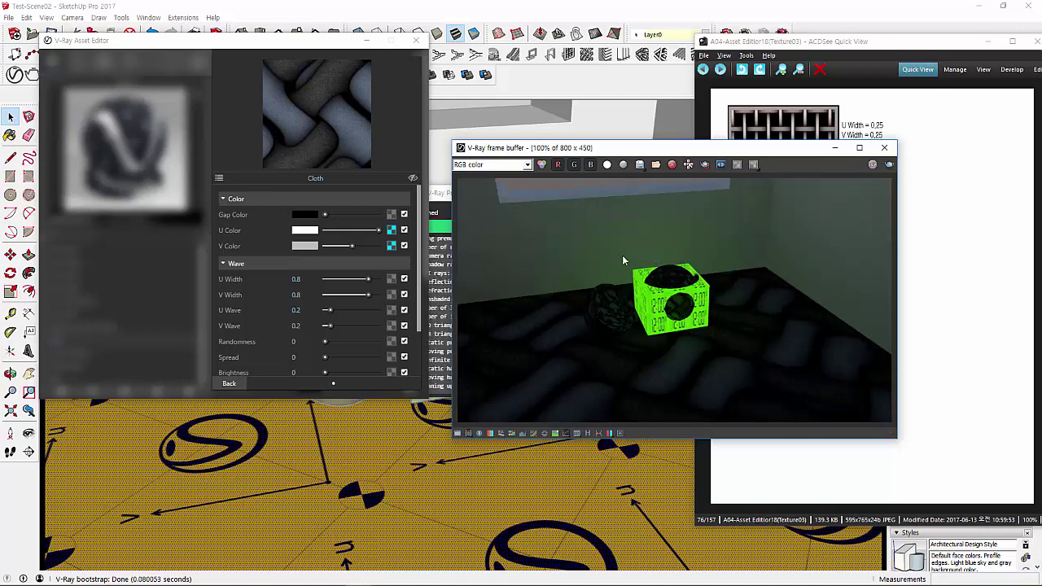
- Set the U Color bitmap's UVW repeat to 10 and return to the Cloth settings
{"action": "left_click", "coordinate": [391, 229]}
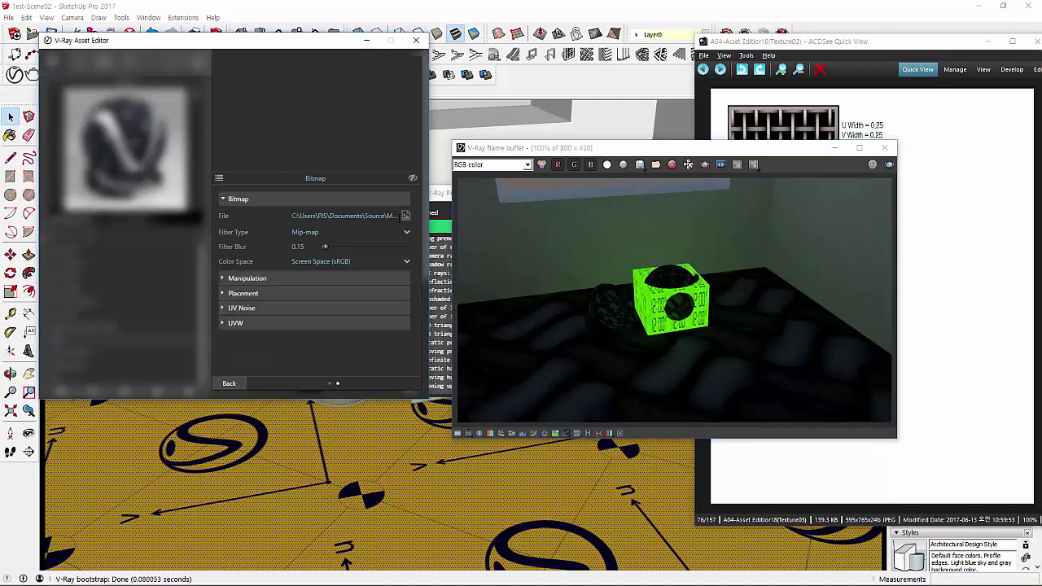
{"action": "left_click", "coordinate": [301, 323]}
{"action": "scroll", "coordinate": [301, 324], "scroll_direction": "down", "scroll_amount": 2}
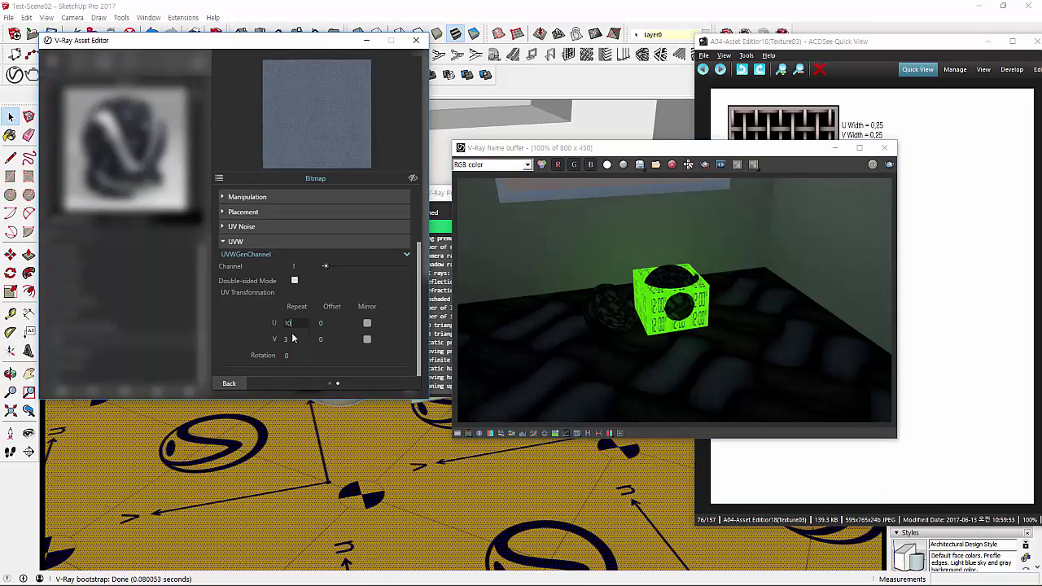
{"action": "left_click", "coordinate": [293, 338]}
{"action": "type", "text": "10"}
{"action": "left_click", "coordinate": [237, 384]}
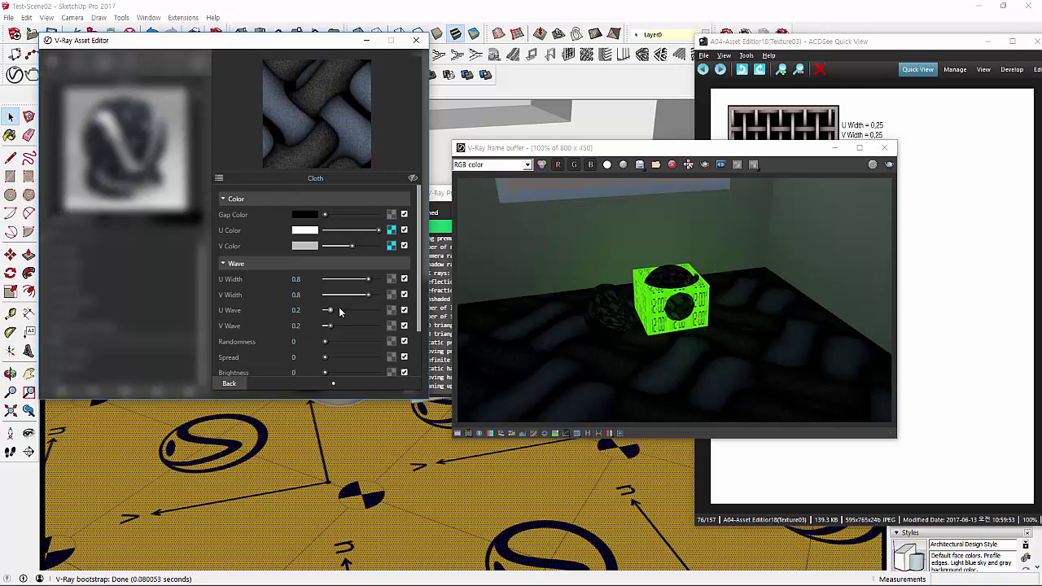
- Check the V Color bitmap's UVW settings, then back out to the Floor material
{"action": "left_click", "coordinate": [392, 246]}
{"action": "left_click", "coordinate": [244, 327]}
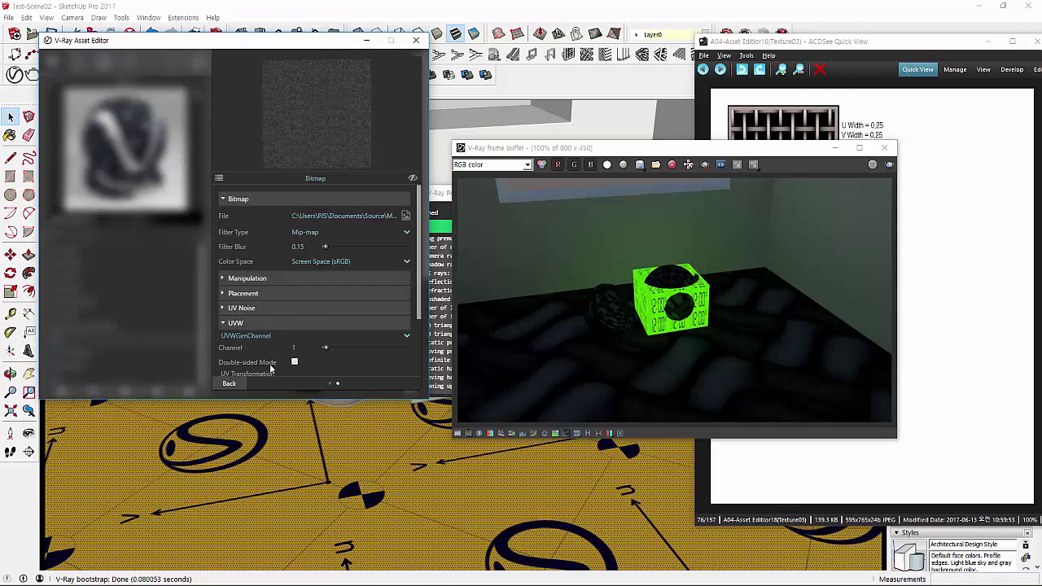
{"action": "scroll", "coordinate": [297, 348], "scroll_direction": "down", "scroll_amount": 2}
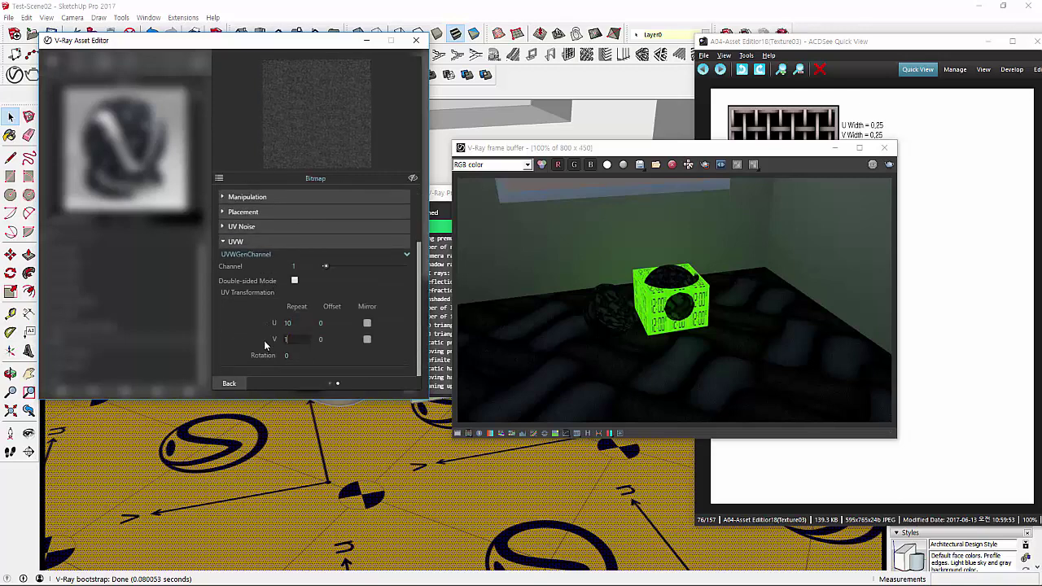
{"action": "left_click", "coordinate": [233, 384]}
{"action": "left_click", "coordinate": [236, 385]}
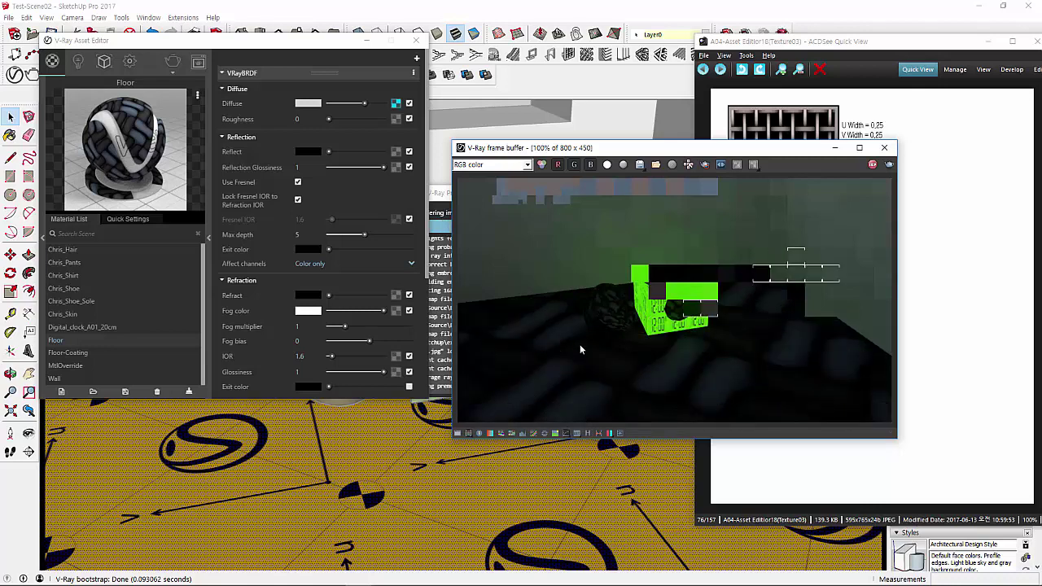
- Set the first colour bitmap's UVW repeat to 0.2 in U and V
{"action": "left_click", "coordinate": [397, 105]}
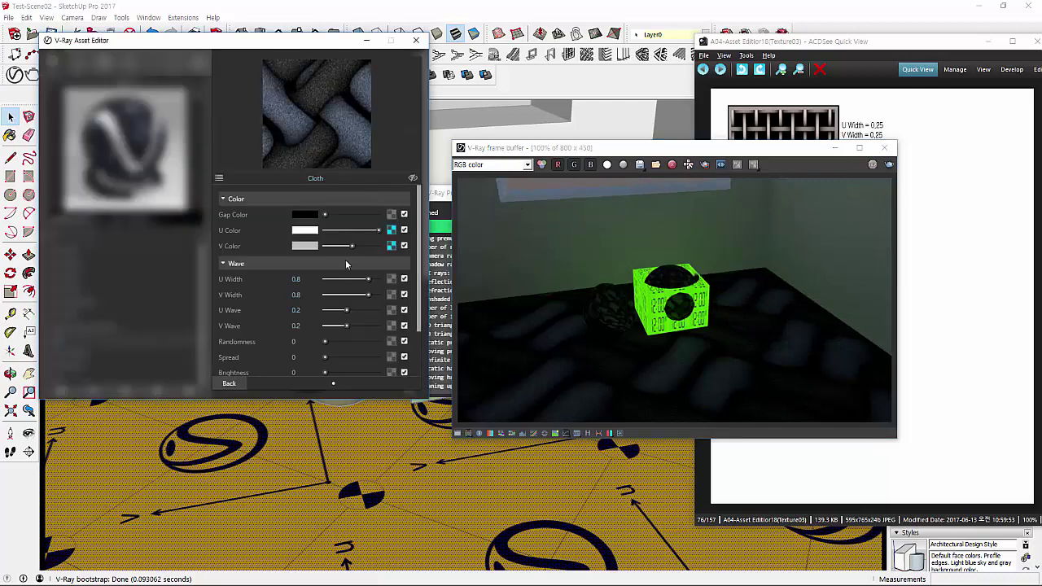
{"action": "left_click", "coordinate": [278, 324]}
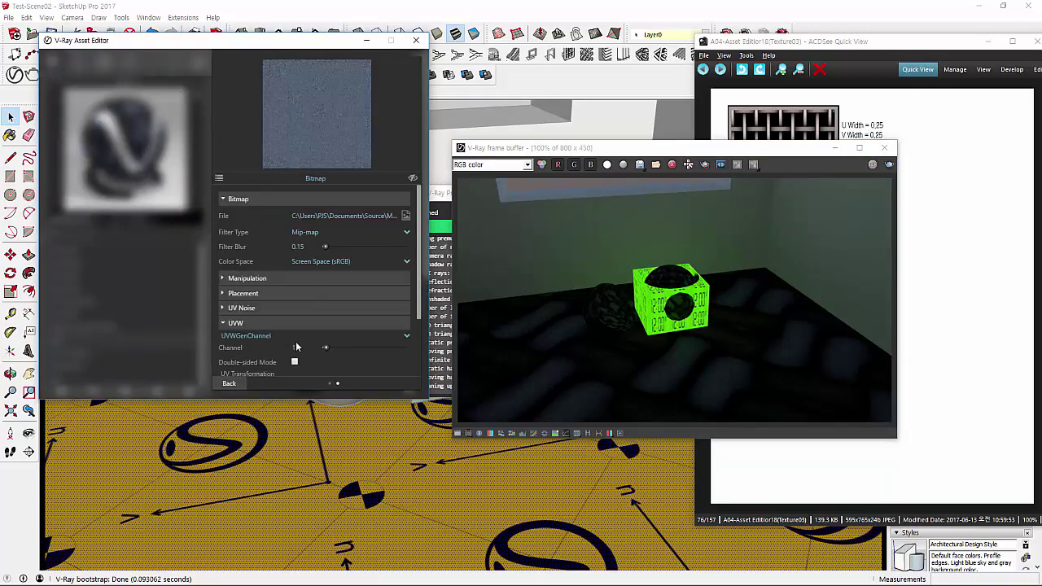
{"action": "scroll", "coordinate": [281, 325], "scroll_direction": "down", "scroll_amount": 2}
{"action": "type", "text": "0"}
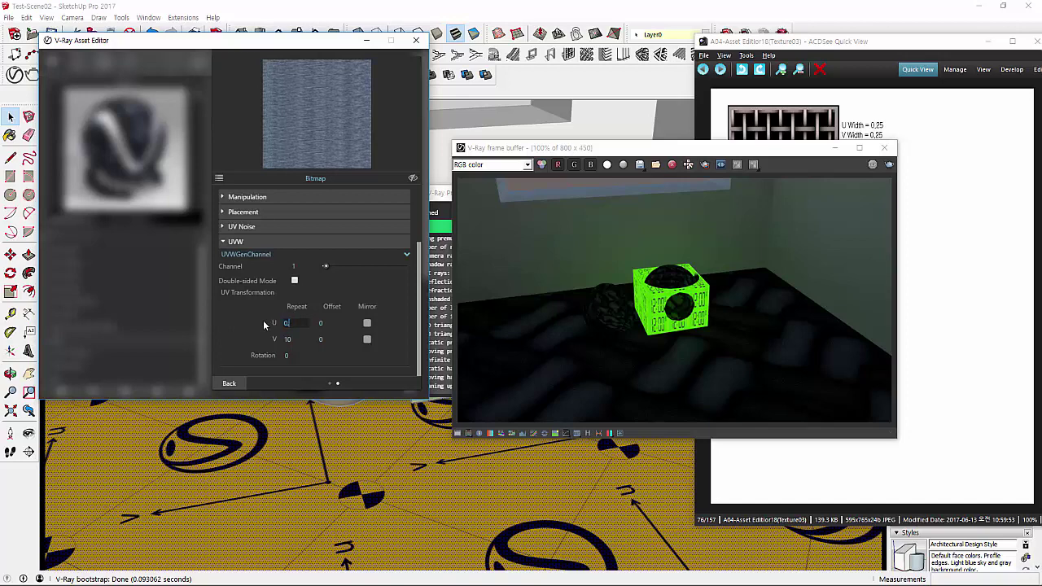
{"action": "type", "text": ".2"}
{"action": "key", "text": "Tab"}
{"action": "type", "text": "0.2"}
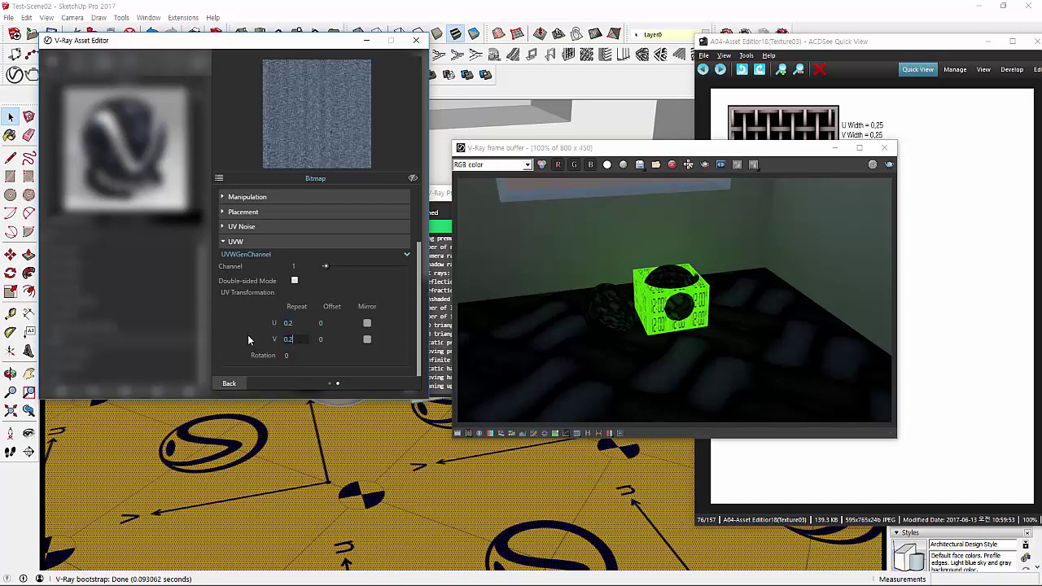
{"action": "left_click", "coordinate": [229, 384]}
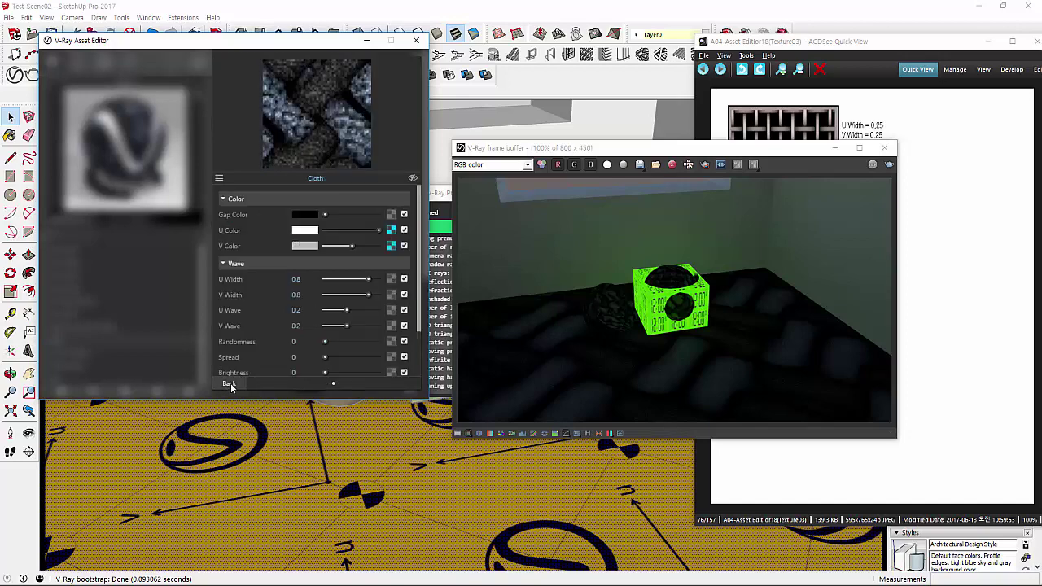
- Set the V Color bitmap's repeat to 0.2 in U and V, then return to the Floor material
{"action": "left_click", "coordinate": [391, 250]}
{"action": "left_click", "coordinate": [302, 329]}
{"action": "scroll", "coordinate": [275, 332], "scroll_direction": "down", "scroll_amount": 2}
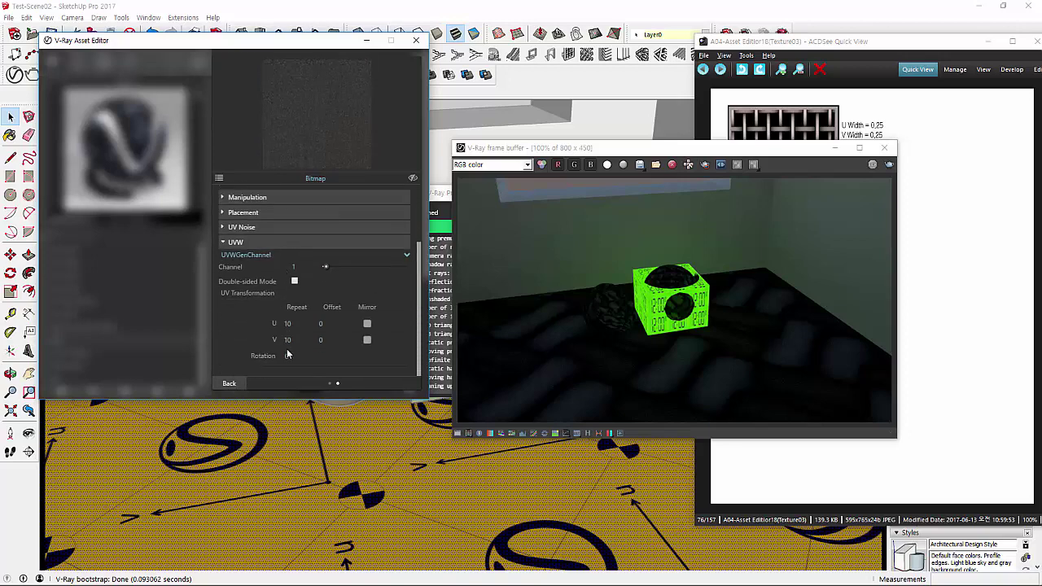
{"action": "double_click", "coordinate": [301, 322]}
{"action": "type", "text": "0.2"}
{"action": "key", "text": "Tab"}
{"action": "type", "text": "0"}
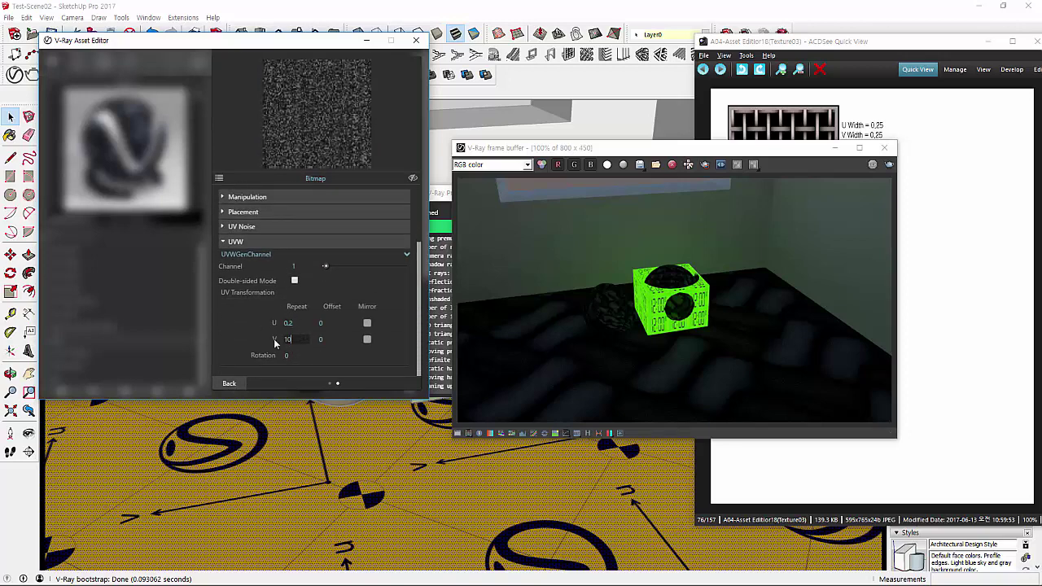
{"action": "type", "text": ".2"}
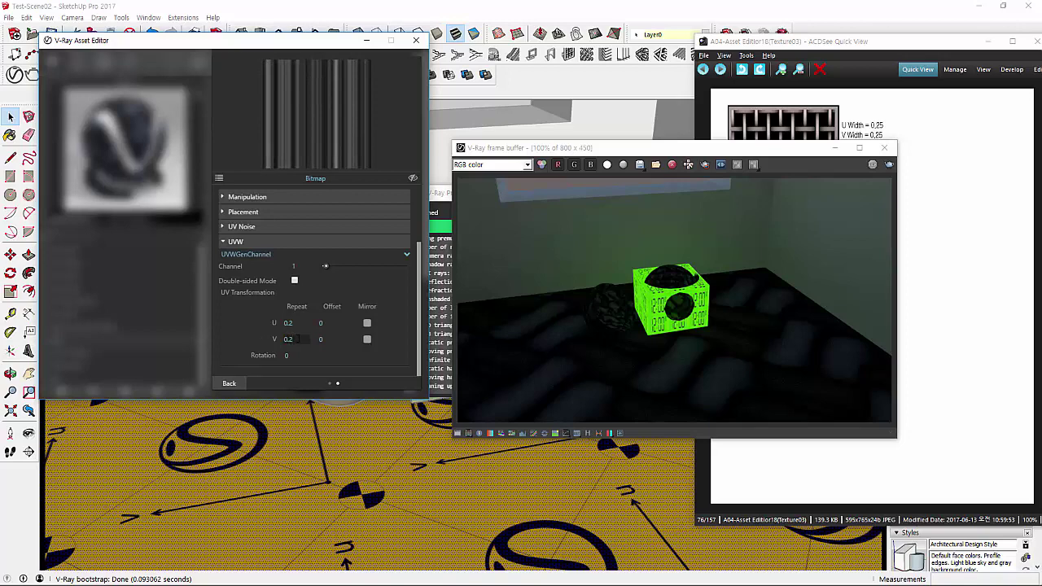
{"action": "key", "text": "Return"}
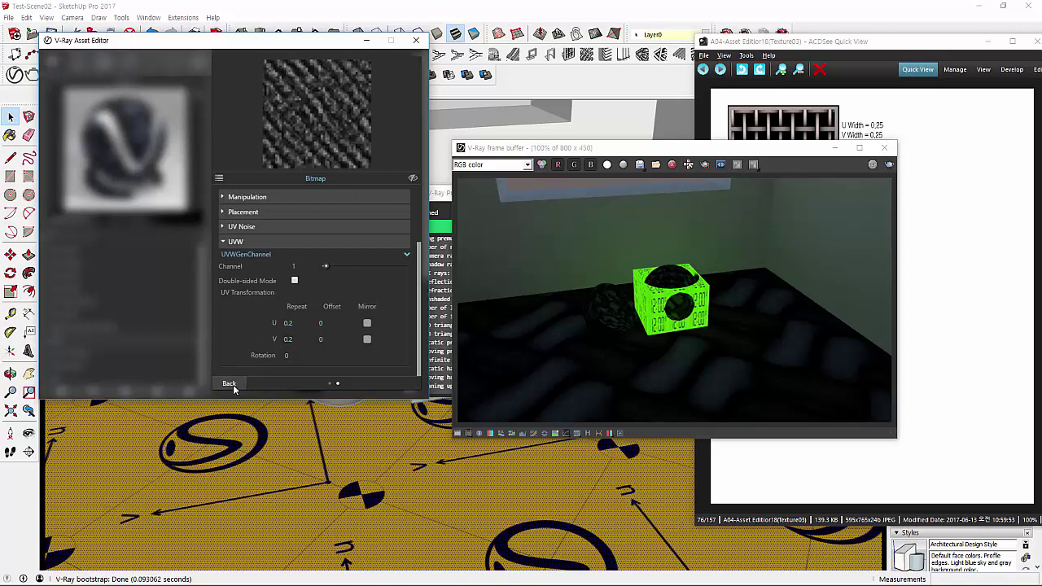
{"action": "left_click", "coordinate": [232, 384]}
{"action": "left_click", "coordinate": [233, 384]}
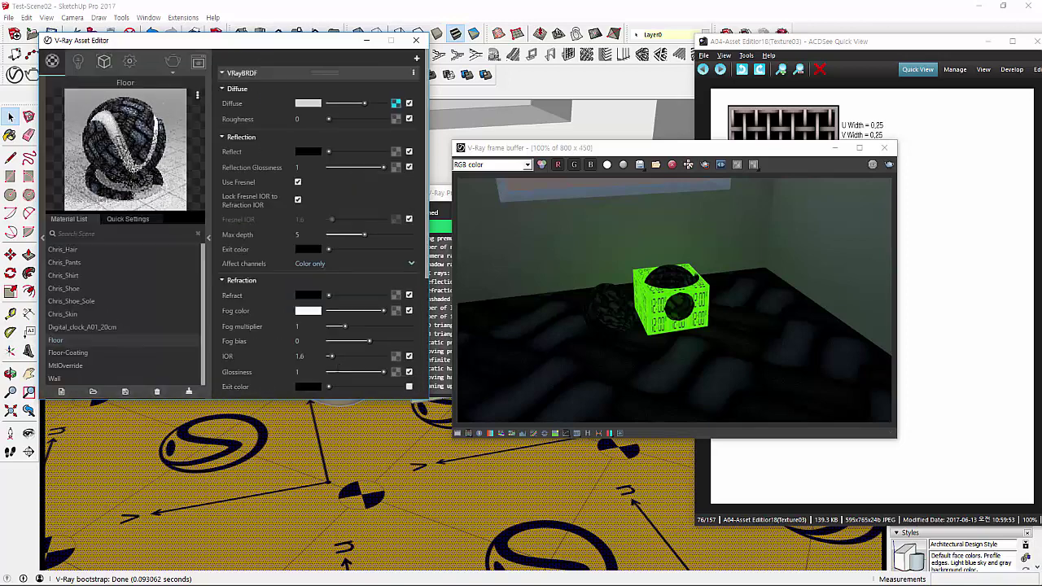
- Start a V-Ray render and open the Floor's diffuse Cloth texture, moving the frame buffer aside
{"action": "left_click", "coordinate": [888, 164]}
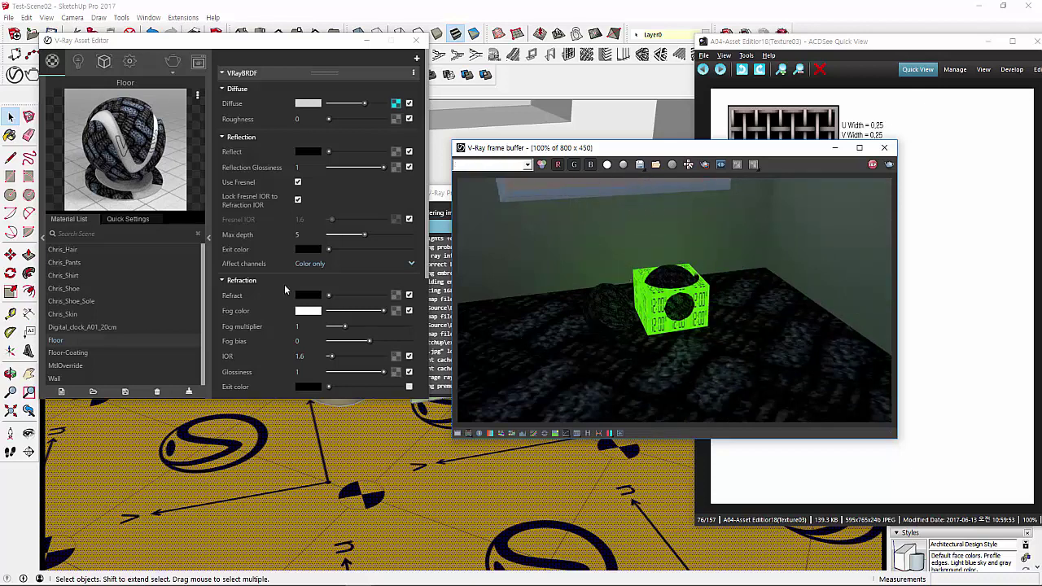
{"action": "left_click", "coordinate": [396, 103]}
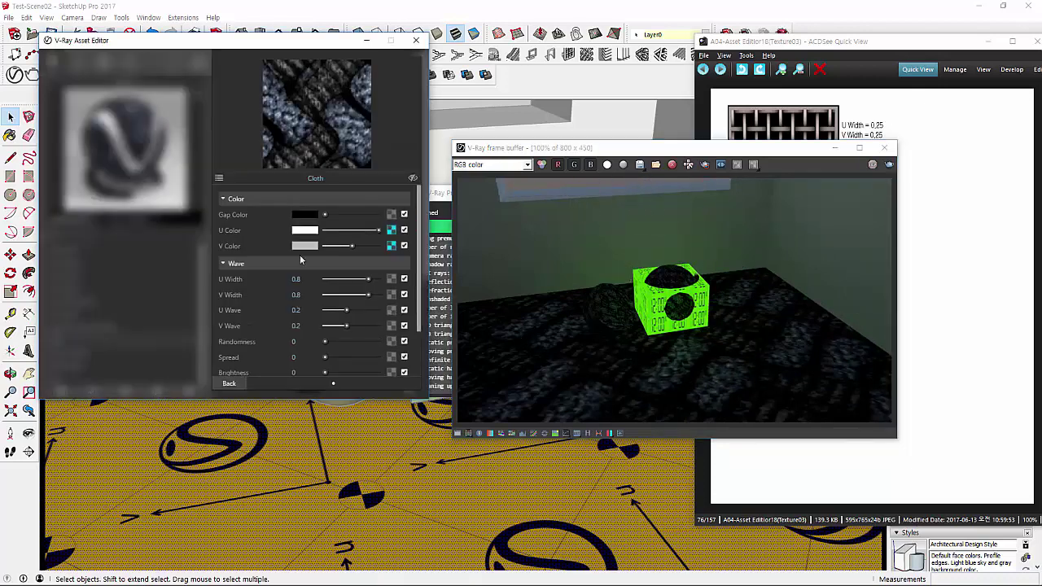
{"action": "scroll", "coordinate": [312, 292], "scroll_direction": "down", "scroll_amount": 2}
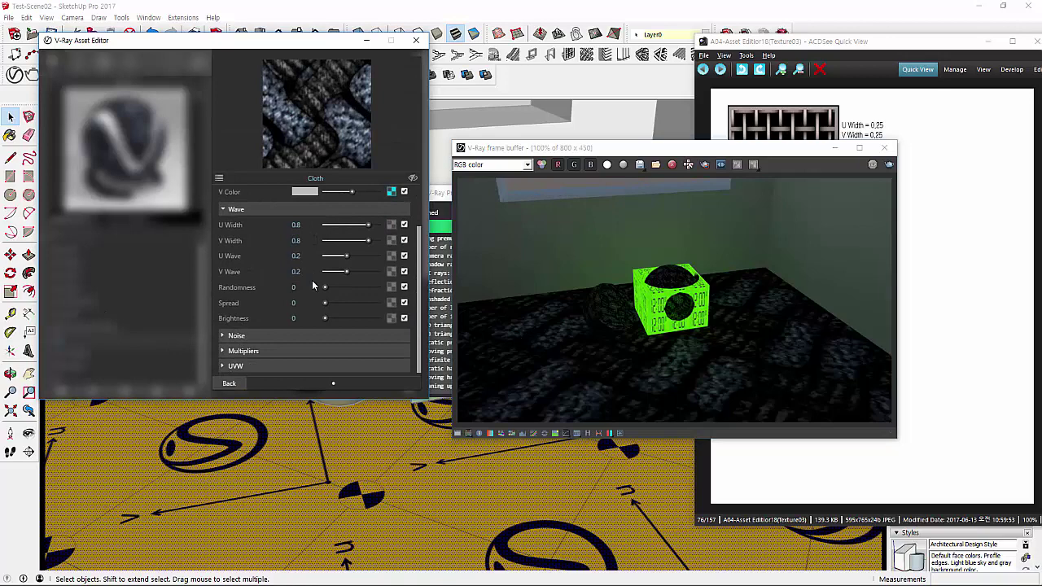
{"action": "mouse_move", "coordinate": [661, 141]}
{"action": "left_mouse_down"}
{"action": "mouse_move", "coordinate": [445, 233]}
{"action": "mouse_move", "coordinate": [502, 240]}
{"action": "mouse_move", "coordinate": [733, 214]}
{"action": "left_mouse_up"}
{"action": "scroll", "coordinate": [408, 232], "scroll_direction": "up", "scroll_amount": 2}
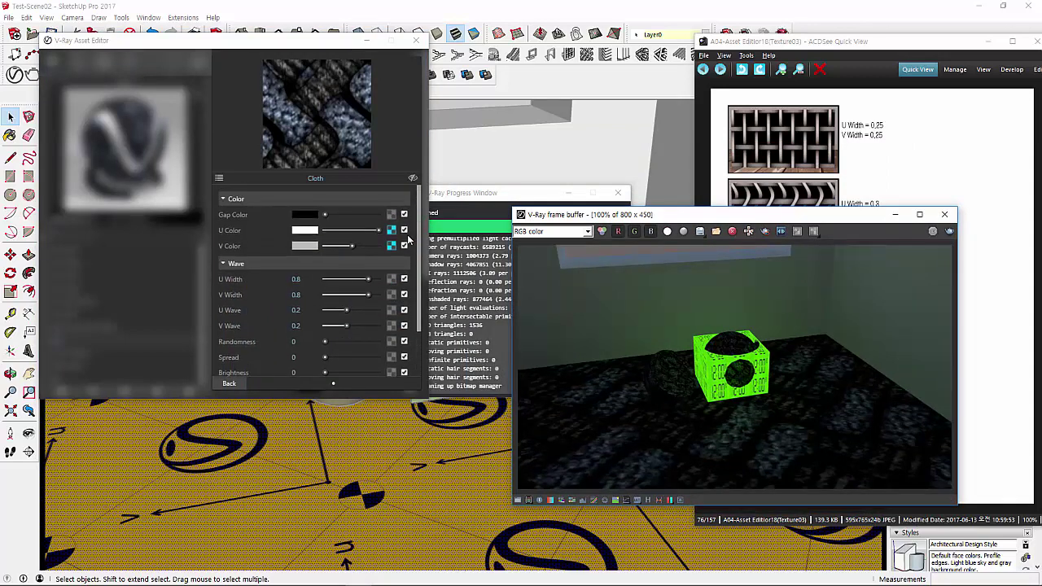
- Turn off the Gap, U and V Color textures and try a U Wave of 0.1
{"action": "left_click", "coordinate": [404, 214]}
{"action": "left_click", "coordinate": [404, 230]}
{"action": "left_click", "coordinate": [404, 246]}
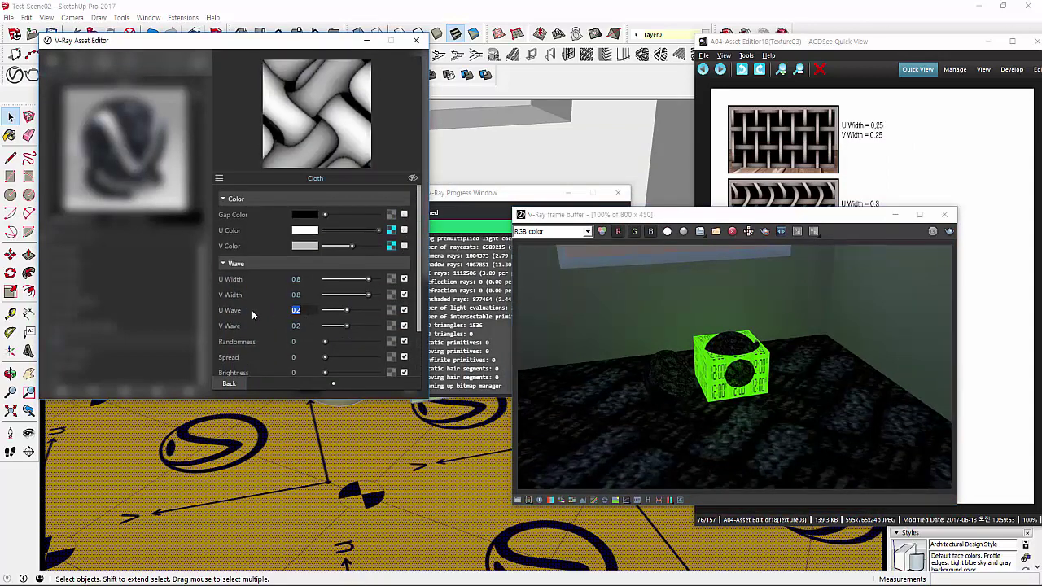
{"action": "left_click", "coordinate": [305, 310]}
{"action": "type", "text": "0.1"}
{"action": "key", "text": "Tab"}
{"action": "type", "text": "0.1"}
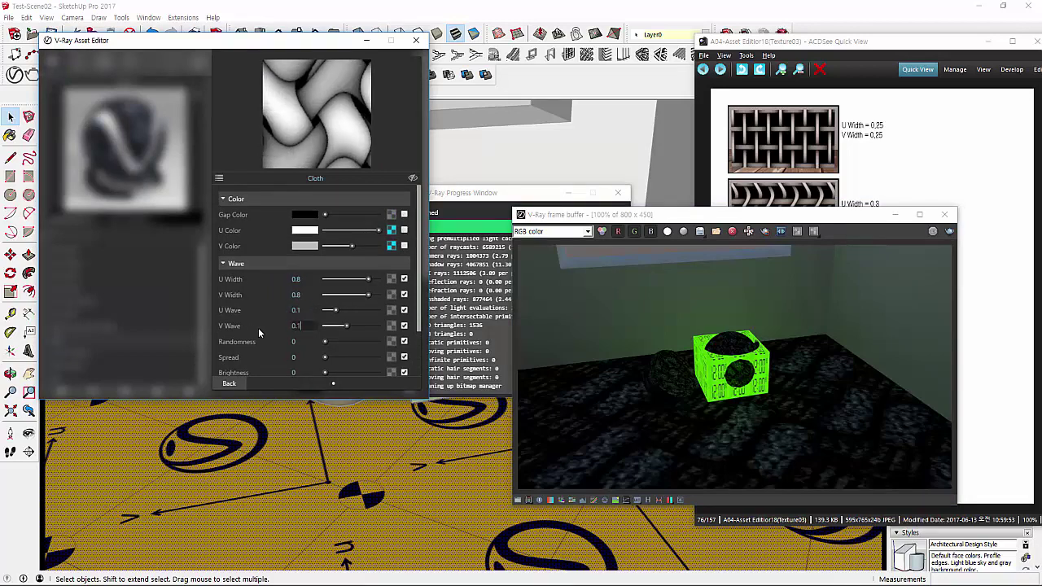
{"action": "key", "text": "shift+Tab"}
- Set U Wave, V Wave, U Width and V Width all to 0.5
{"action": "type", "text": "0.5"}
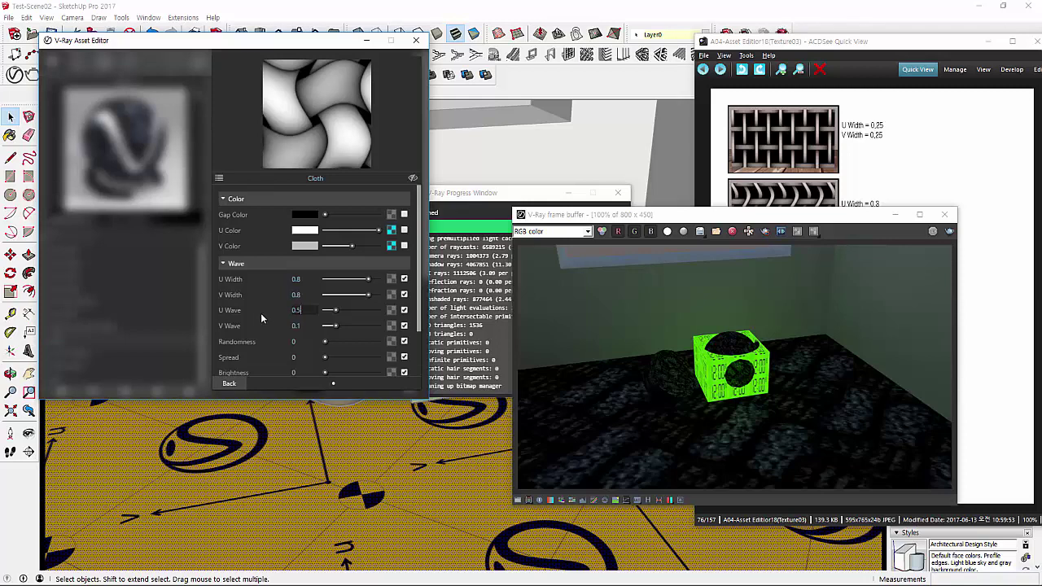
{"action": "key", "text": "Tab"}
{"action": "type", "text": "0"}
{"action": "key", "text": "Return"}
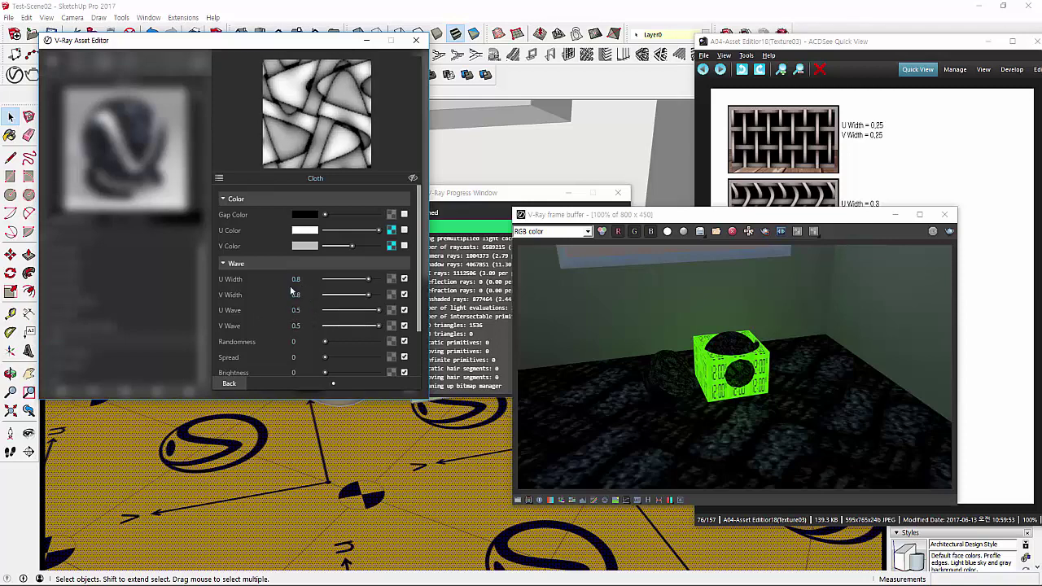
{"action": "type", "text": "0.5"}
{"action": "key", "text": "Tab"}
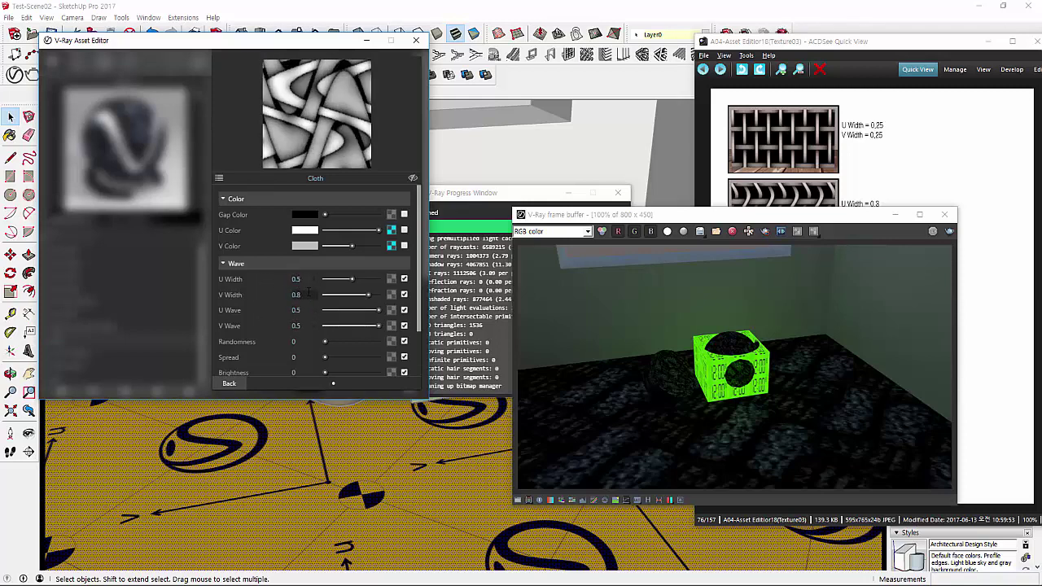
{"action": "type", "text": "0.5"}
{"action": "key", "text": "Return"}
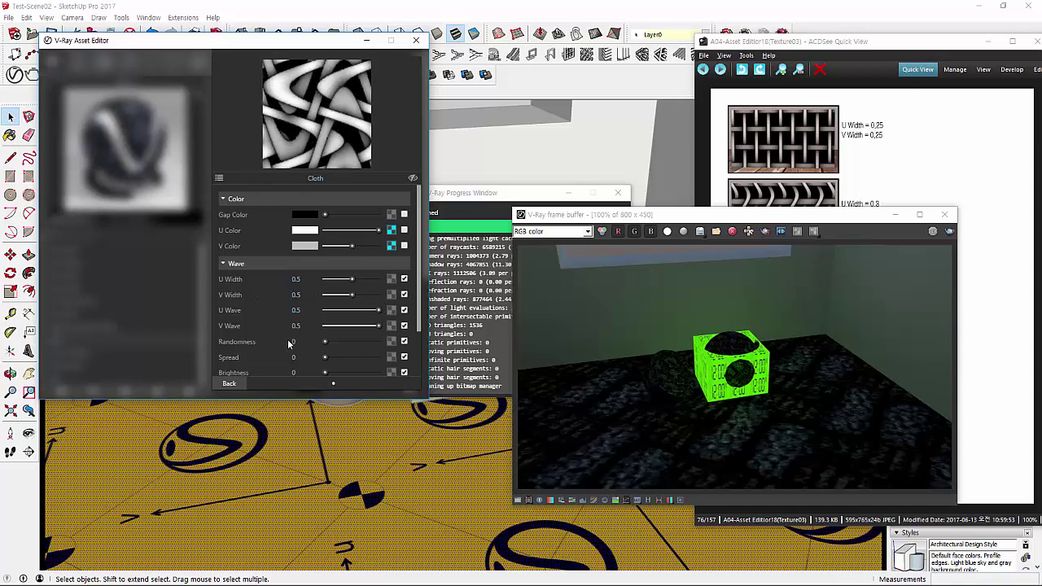
- Move the frame buffer aside and page forward through the reference images
{"action": "left_click_drag", "start_coordinate": [667, 231], "coordinate": [402, 293]}
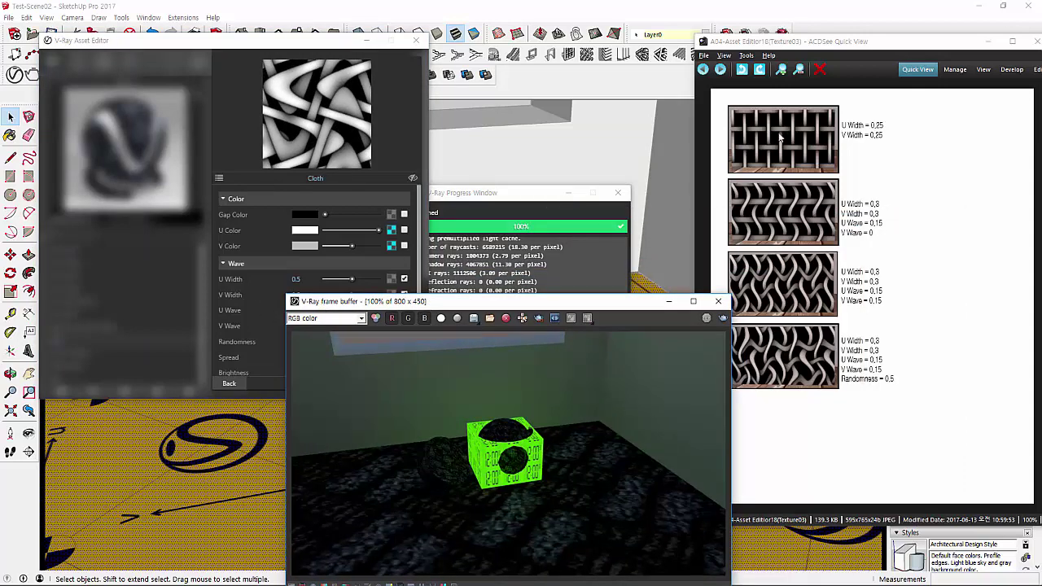
{"action": "left_click", "coordinate": [721, 69]}
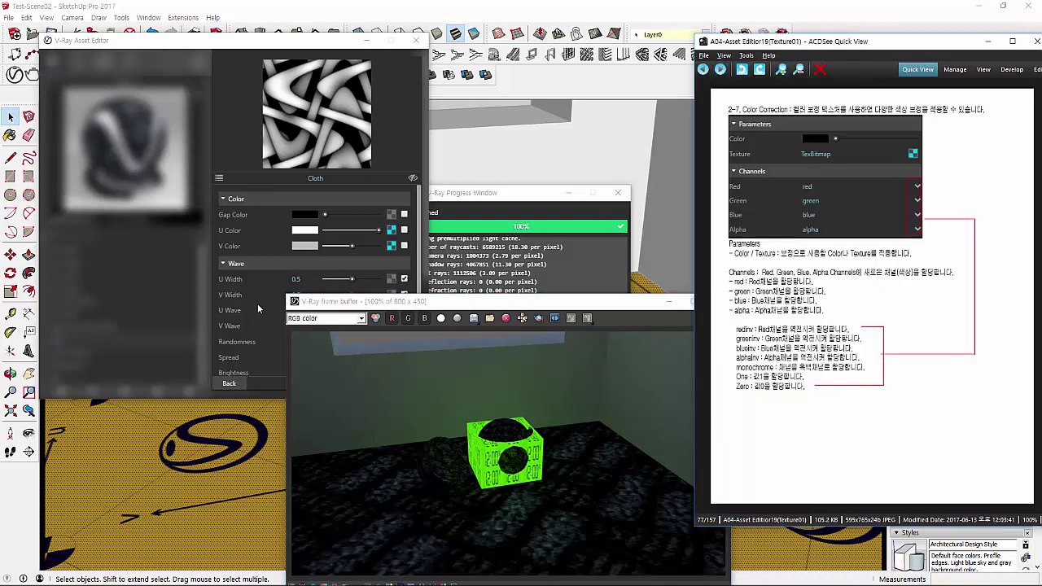
{"action": "left_click", "coordinate": [247, 347]}
{"action": "scroll", "coordinate": [307, 340], "scroll_direction": "down", "scroll_amount": 2}
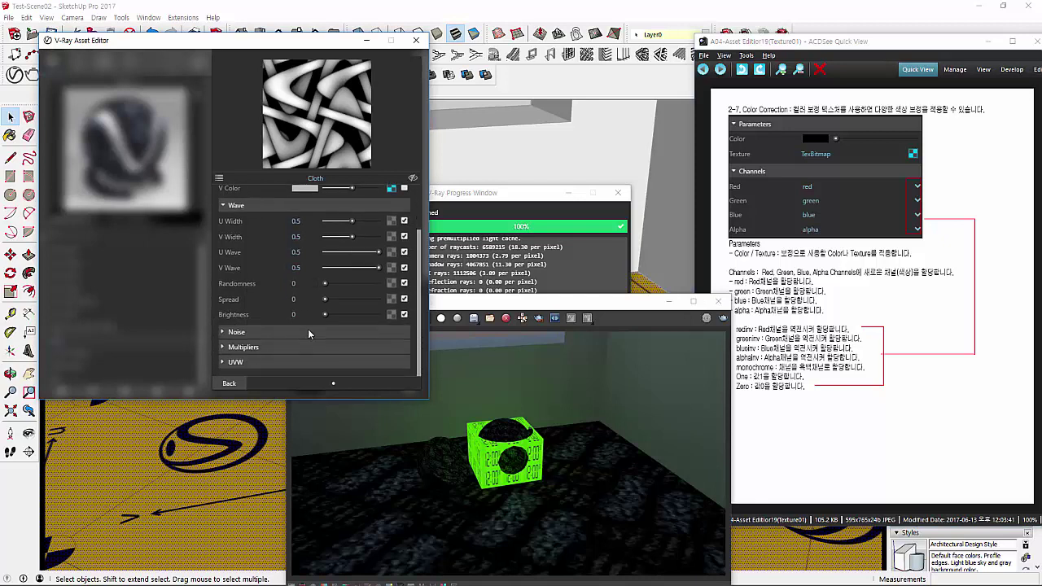
{"action": "scroll", "coordinate": [334, 245], "scroll_direction": "up", "scroll_amount": 2}
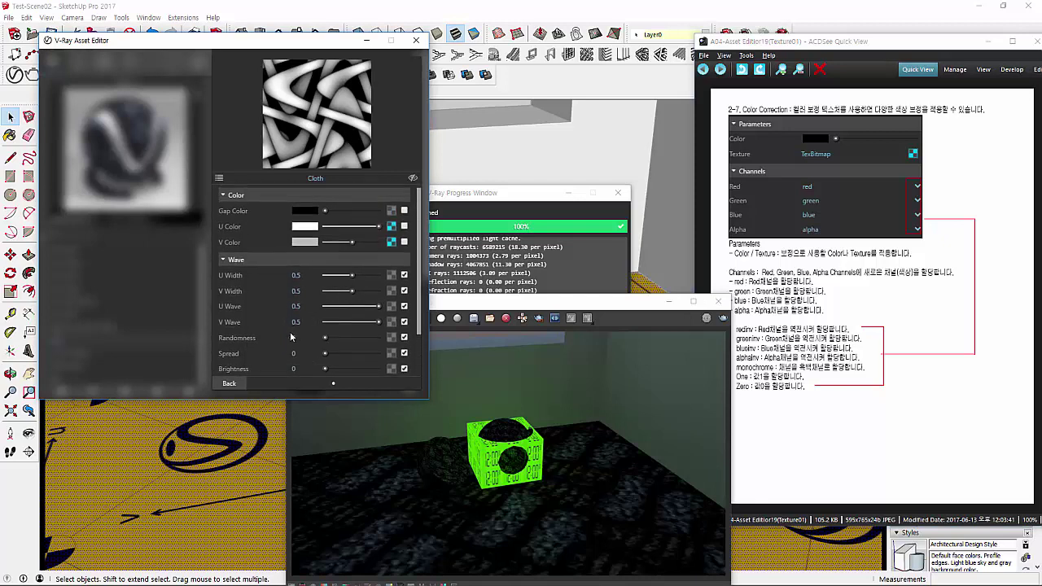
{"action": "scroll", "coordinate": [318, 308], "scroll_direction": "down", "scroll_amount": 1}
{"action": "scroll", "coordinate": [334, 304], "scroll_direction": "down", "scroll_amount": 1}
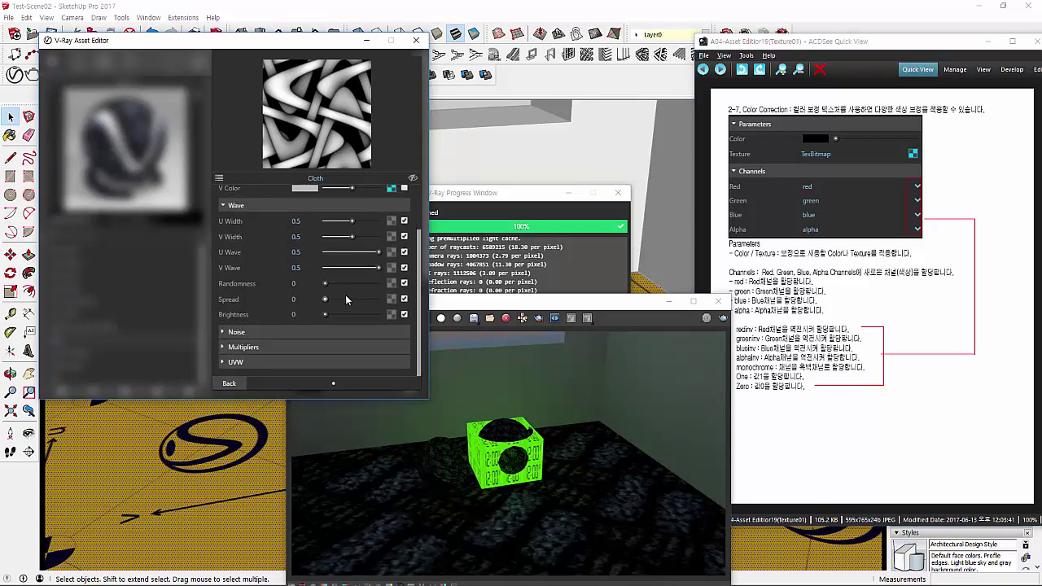
- Return to the Wave parameter reference page and confirm the Cloth's Spread value of 0
{"action": "left_click", "coordinate": [702, 69]}
{"action": "left_click", "coordinate": [704, 71]}
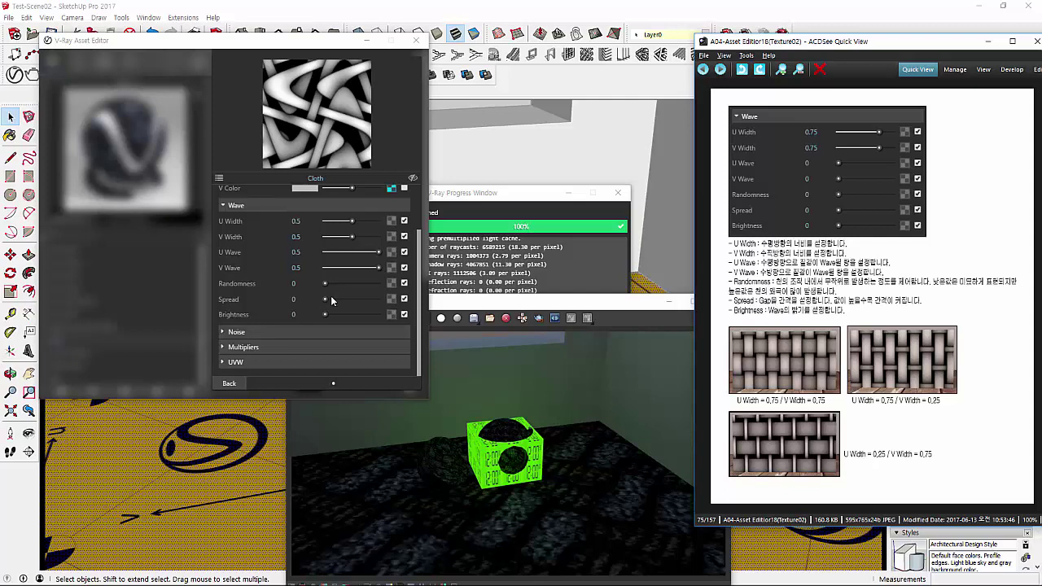
{"action": "left_click", "coordinate": [290, 300]}
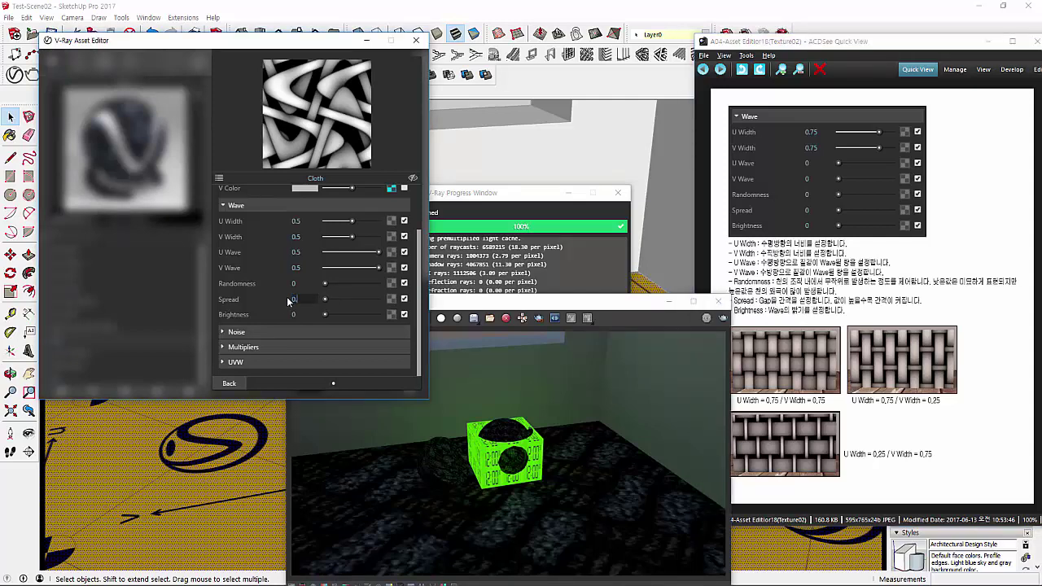
{"action": "type", "text": ".1"}
{"action": "key", "text": "Return"}
- Set the Cloth texture's UVW Repeat to 10 in U and V, then render again
{"action": "left_click", "coordinate": [255, 368]}
{"action": "scroll", "coordinate": [261, 339], "scroll_direction": "down", "scroll_amount": 3}
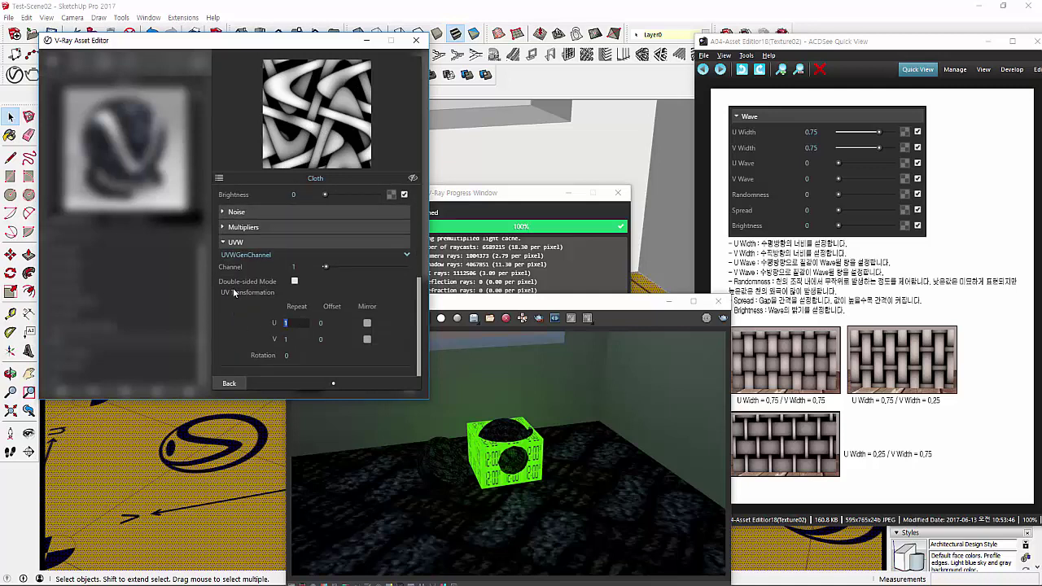
{"action": "key", "text": "Tab"}
{"action": "type", "text": "10"}
{"action": "key", "text": "Return"}
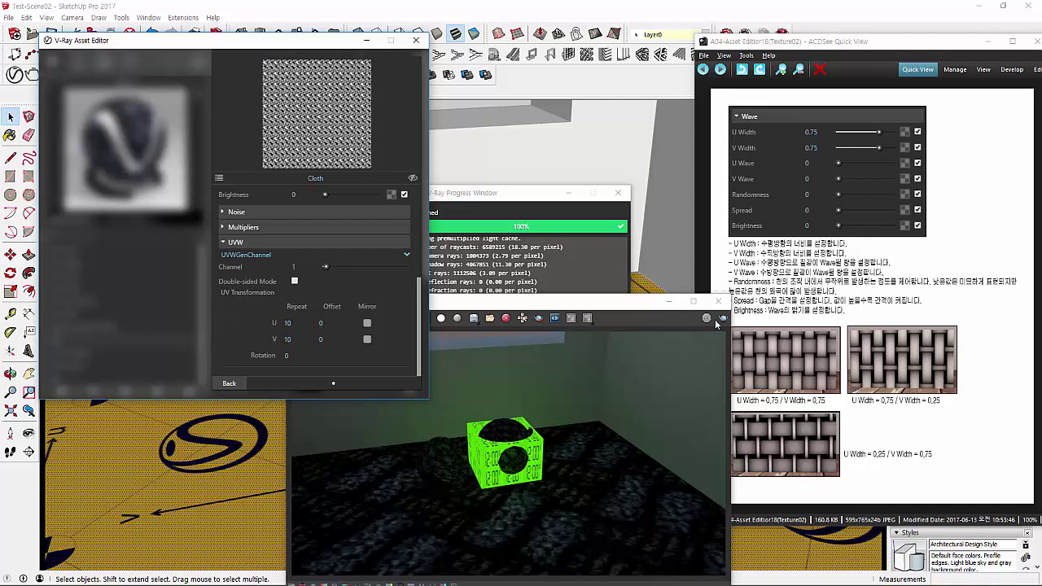
{"action": "left_click", "coordinate": [554, 317]}
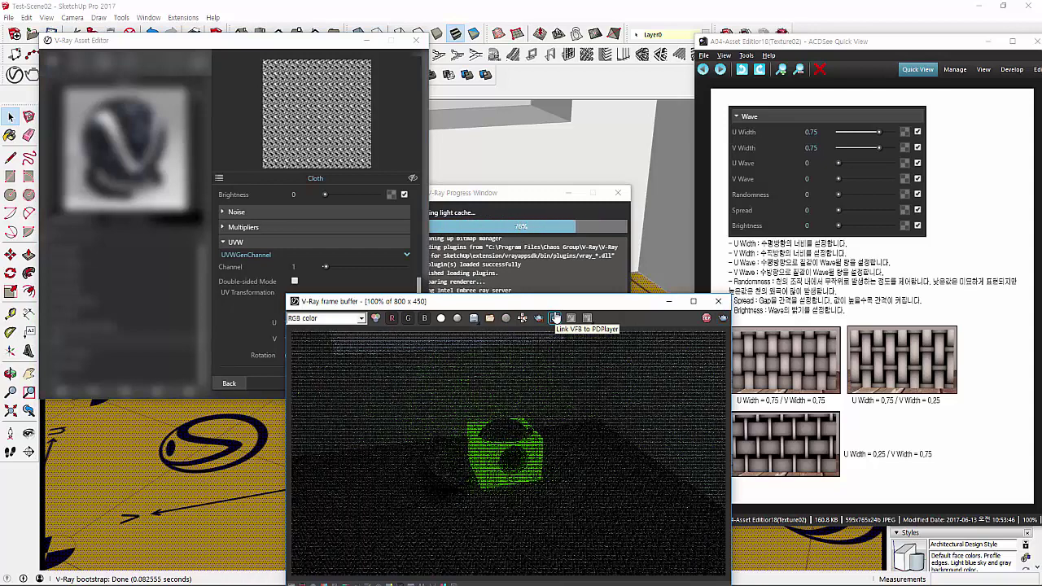
- Move the V-Ray frame buffer up and right while the fine 10×10 weave render finishes
{"action": "mouse_move", "coordinate": [565, 307]}
{"action": "left_mouse_down"}
{"action": "mouse_move", "coordinate": [595, 285]}
{"action": "mouse_move", "coordinate": [687, 149]}
{"action": "left_mouse_up"}
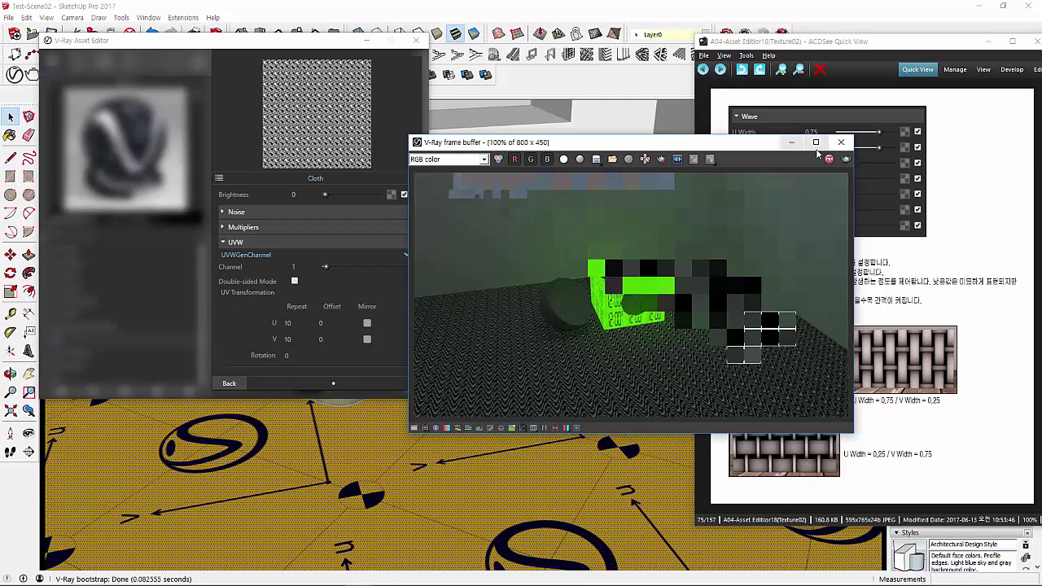
- Set the Cloth texture's UVW Rotation to 45 and render the floor again
{"action": "left_click", "coordinate": [287, 355]}
{"action": "type", "text": "45"}
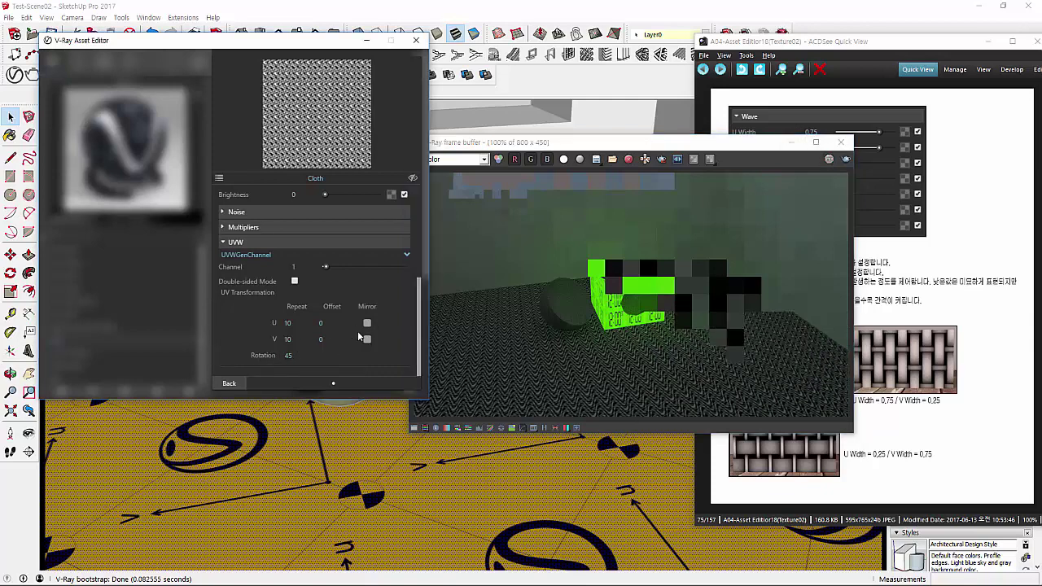
{"action": "left_click", "coordinate": [846, 161]}
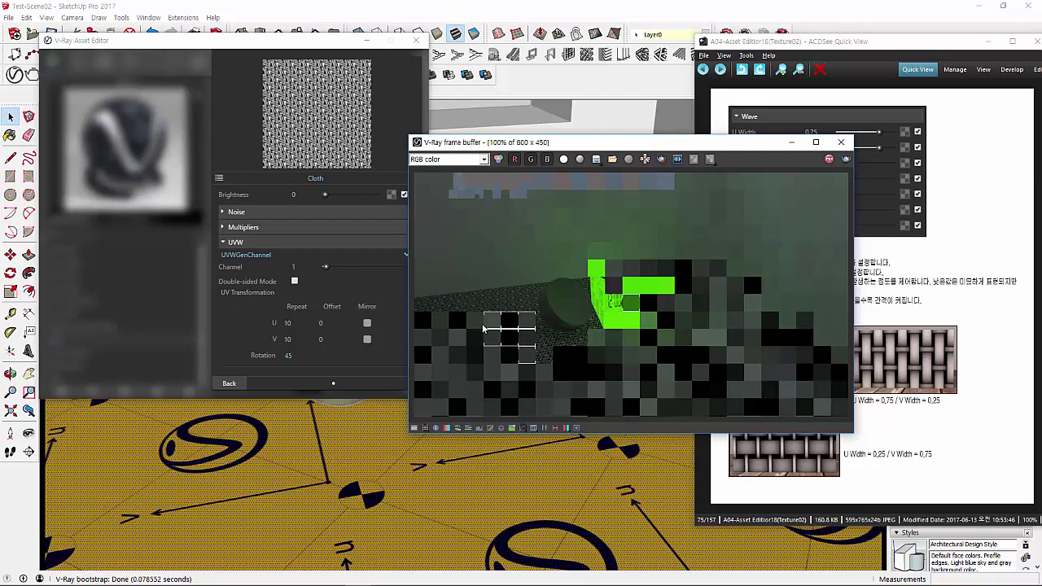
- Go back to the Floor VRayBRDF material settings and shift the frame buffer left
{"action": "left_click", "coordinate": [277, 248]}
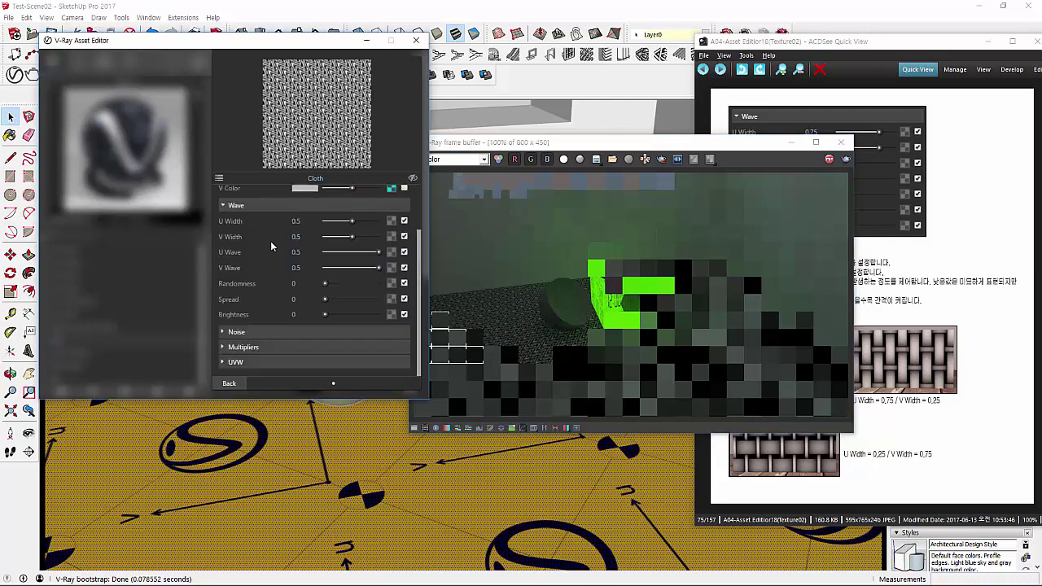
{"action": "scroll", "coordinate": [285, 276], "scroll_direction": "up", "scroll_amount": 5}
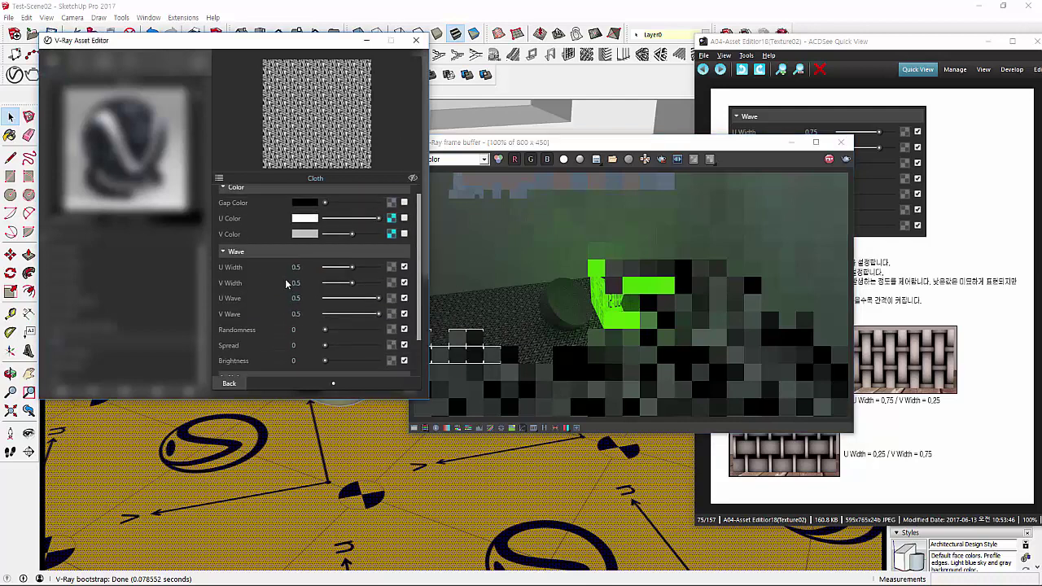
{"action": "left_click", "coordinate": [229, 383]}
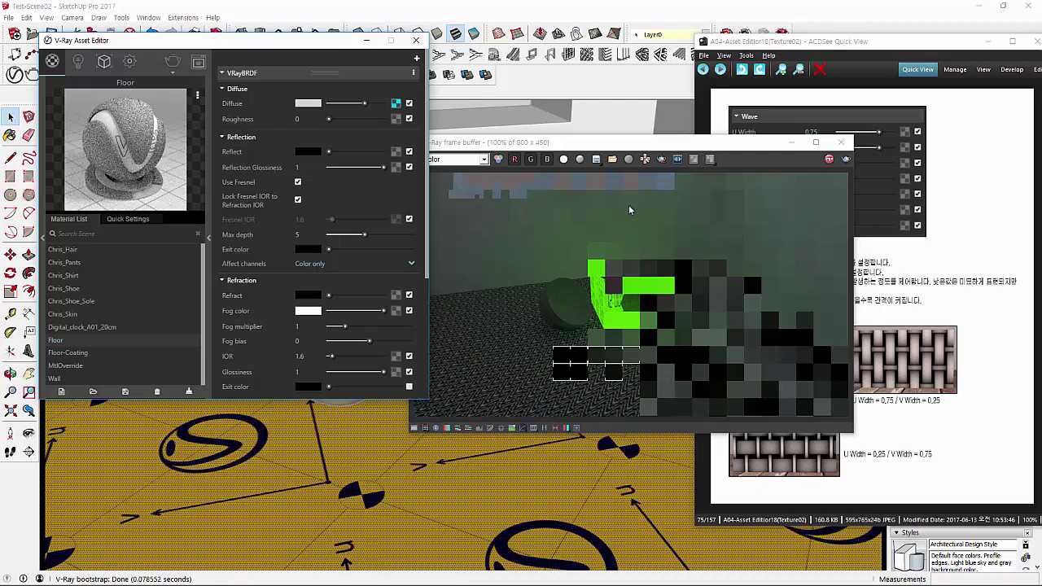
{"action": "left_click_drag", "start_coordinate": [571, 142], "coordinate": [376, 177]}
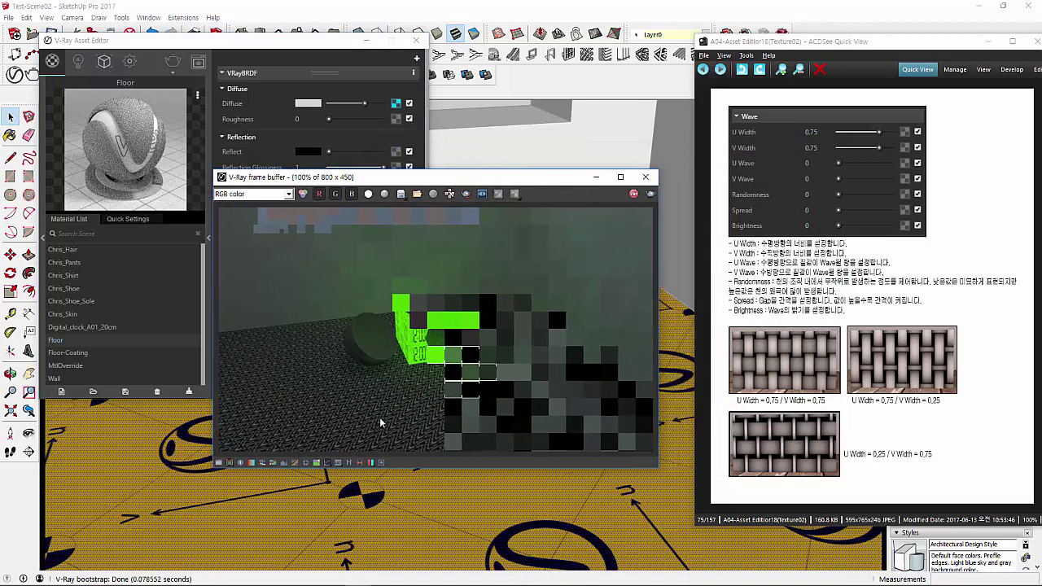